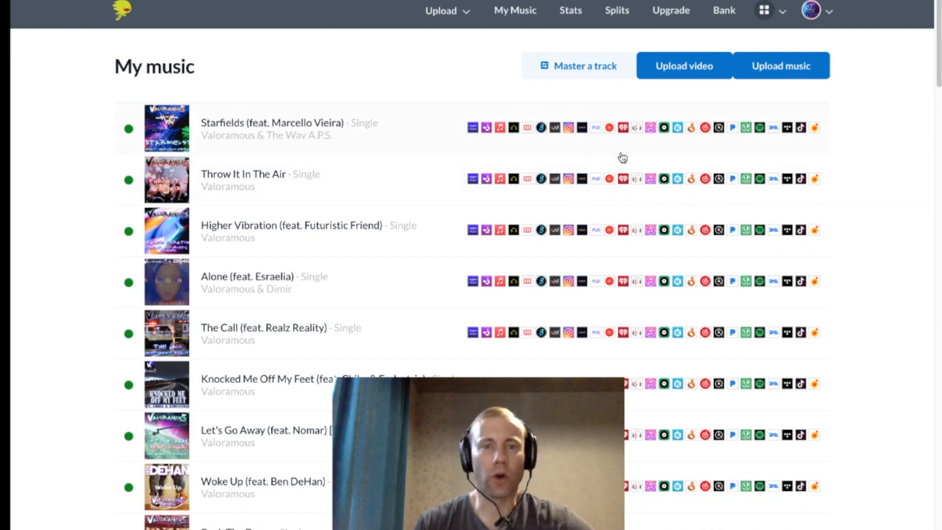
Open the form for uploading a new music release
{"action": "left_click", "coordinate": [443, 17]}
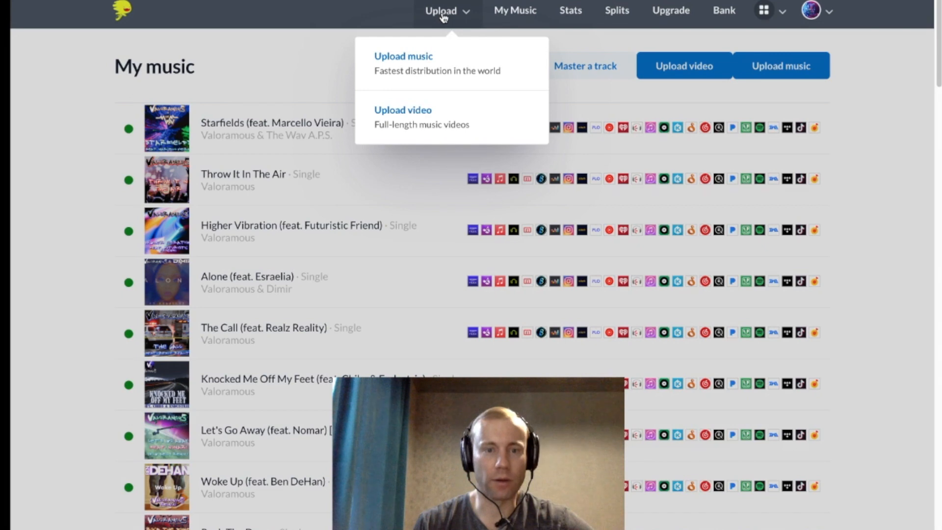
{"action": "left_click", "coordinate": [406, 87]}
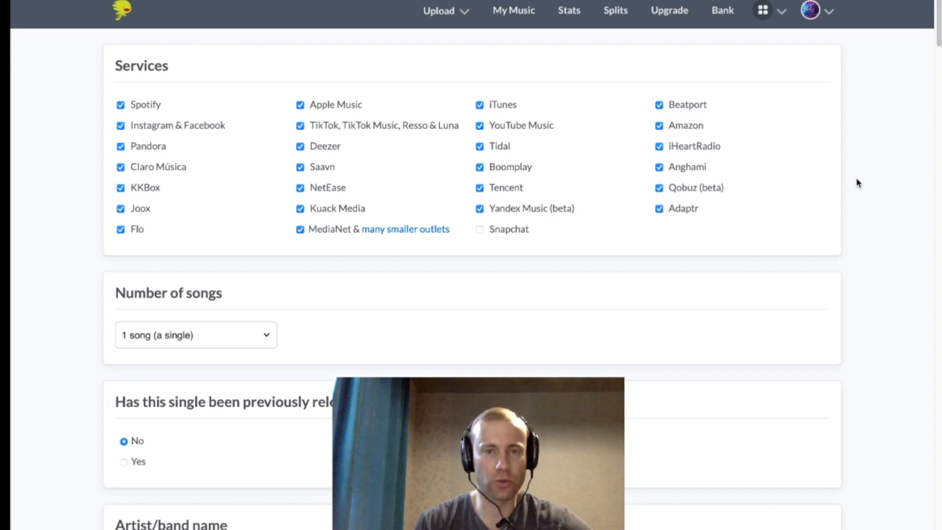
{"action": "left_click", "coordinate": [479, 229]}
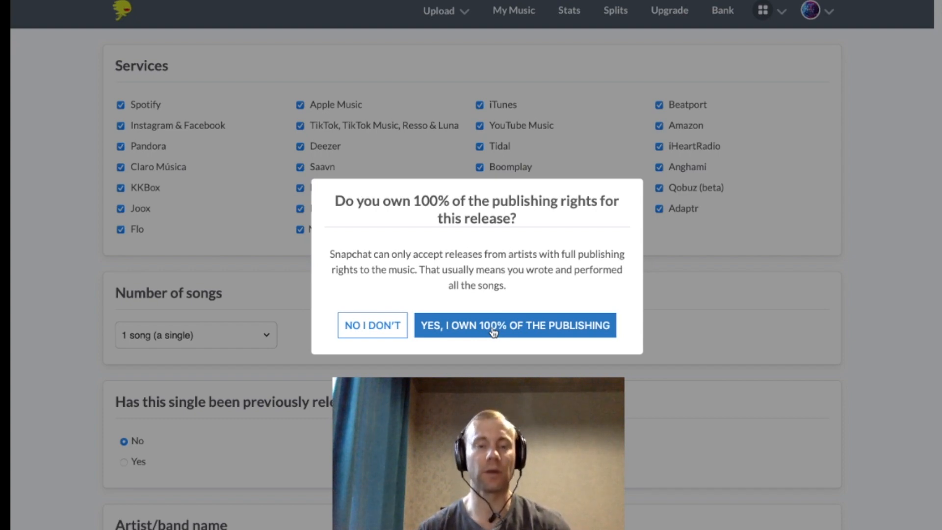
{"action": "left_click", "coordinate": [370, 329]}
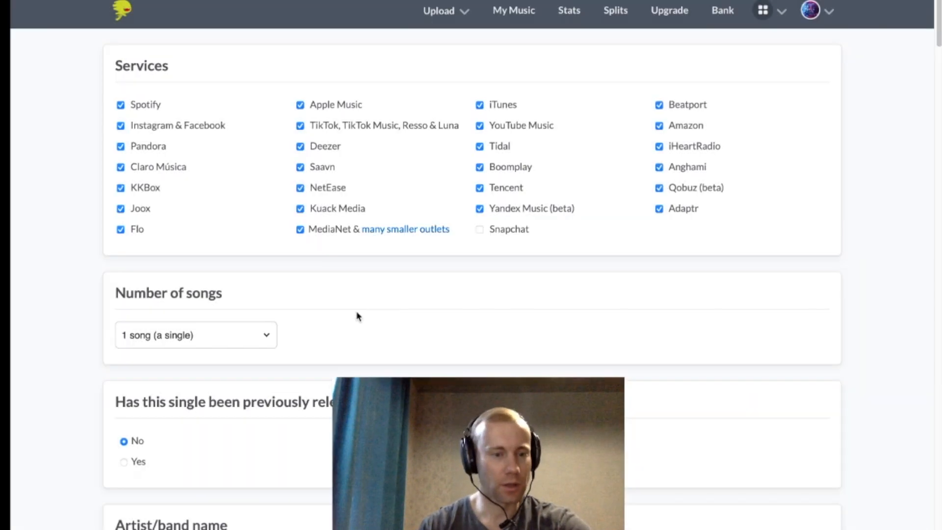
{"action": "left_click", "coordinate": [267, 339]}
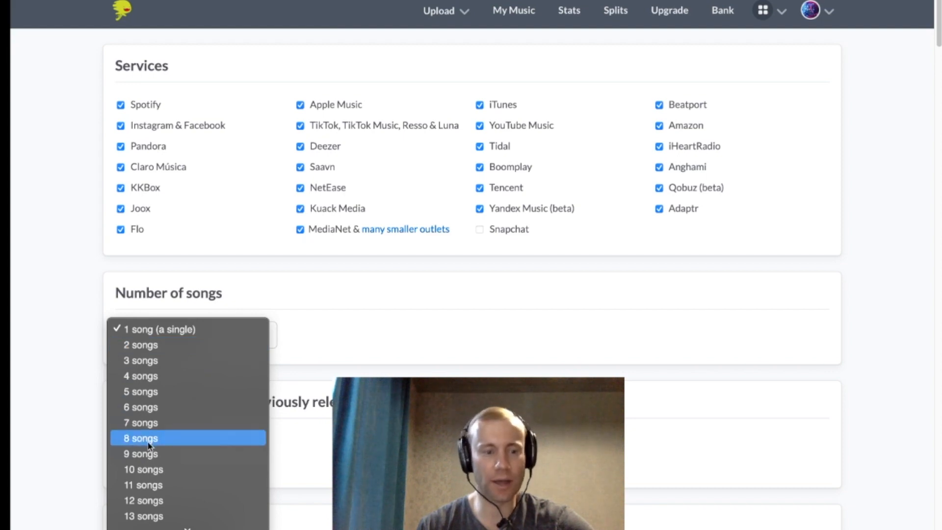
{"action": "left_click", "coordinate": [55, 344]}
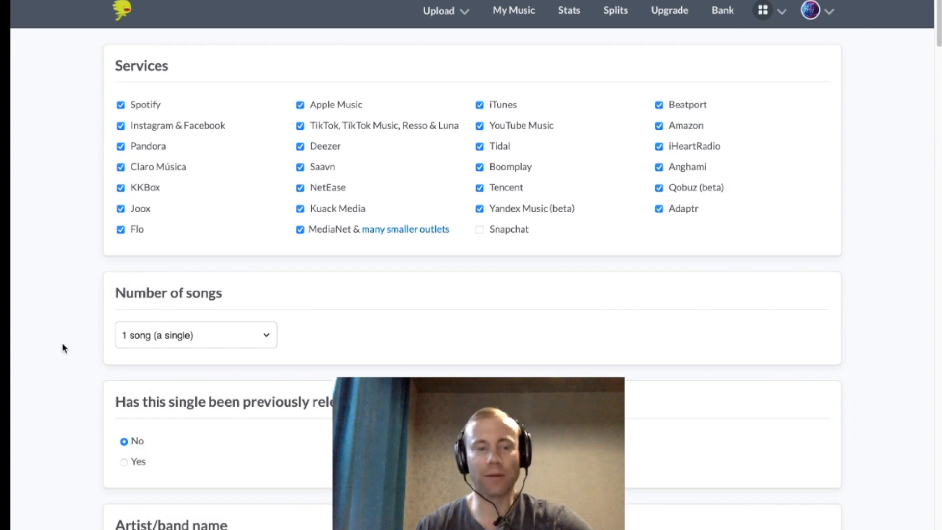
Set the artist/band name of the single to Valoramous
{"action": "scroll", "coordinate": [113, 373], "scroll_direction": "down", "scroll_amount": 1}
{"action": "scroll", "coordinate": [235, 388], "scroll_direction": "down", "scroll_amount": 3}
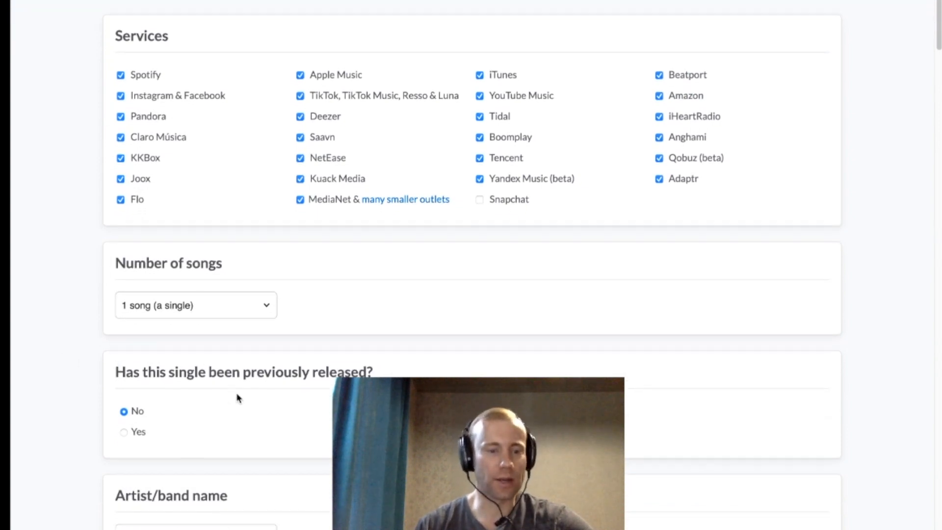
{"action": "scroll", "coordinate": [236, 391], "scroll_direction": "down", "scroll_amount": 2}
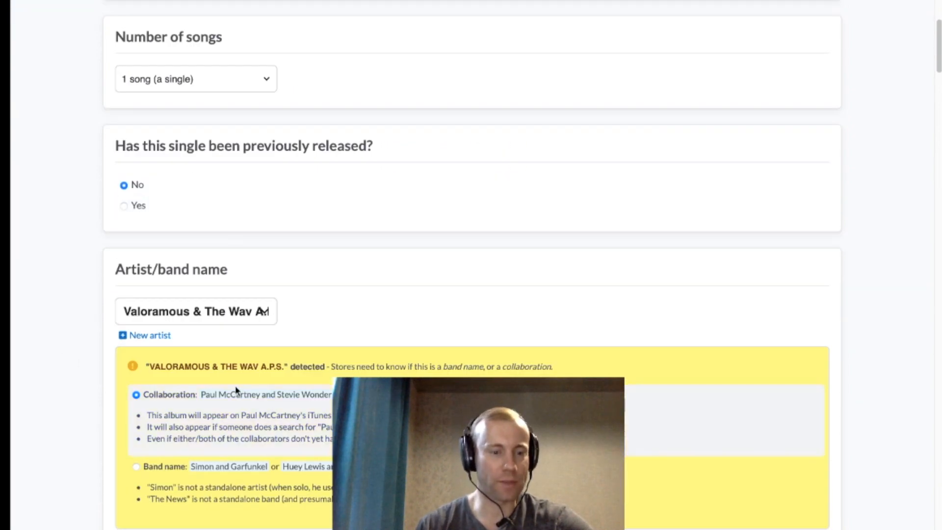
{"action": "left_click", "coordinate": [196, 311]}
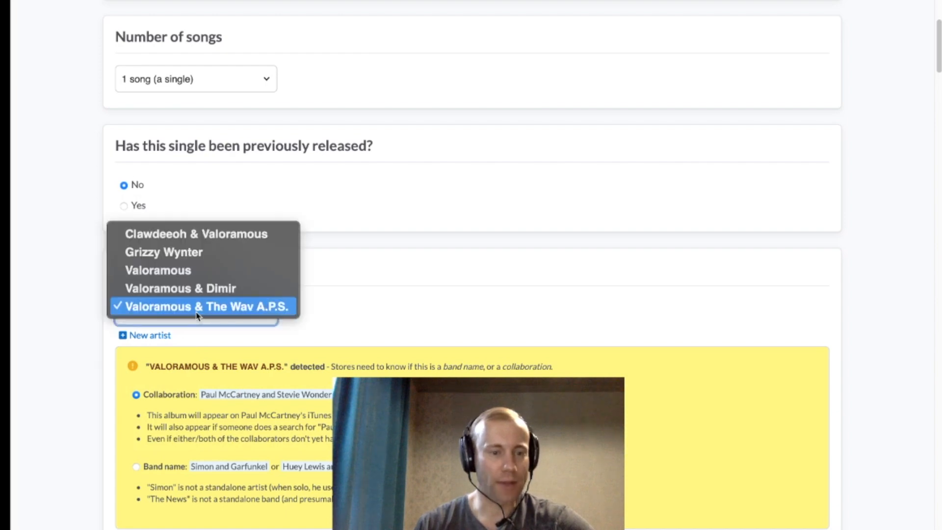
{"action": "left_click", "coordinate": [164, 271]}
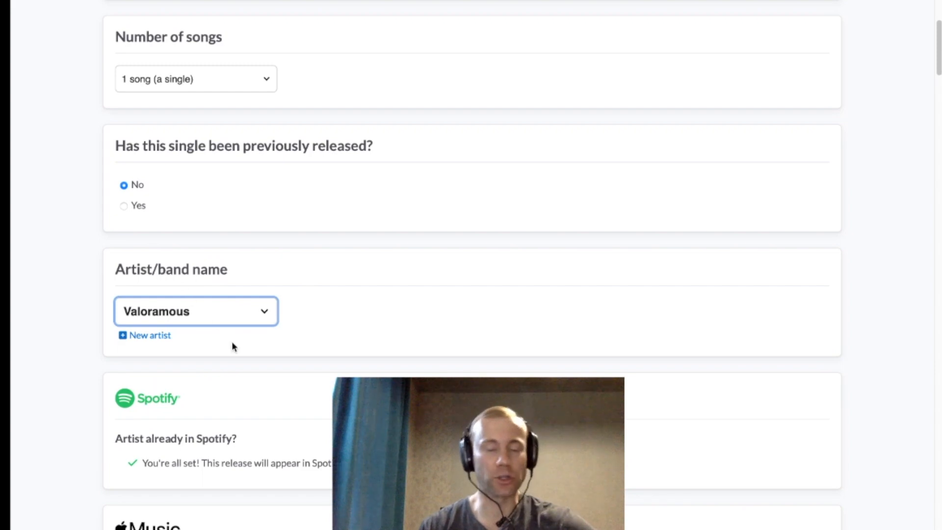
Review the artist matching sections for Spotify, Apple Music and YouTube Music
{"action": "scroll", "coordinate": [67, 322], "scroll_direction": "down", "scroll_amount": 1}
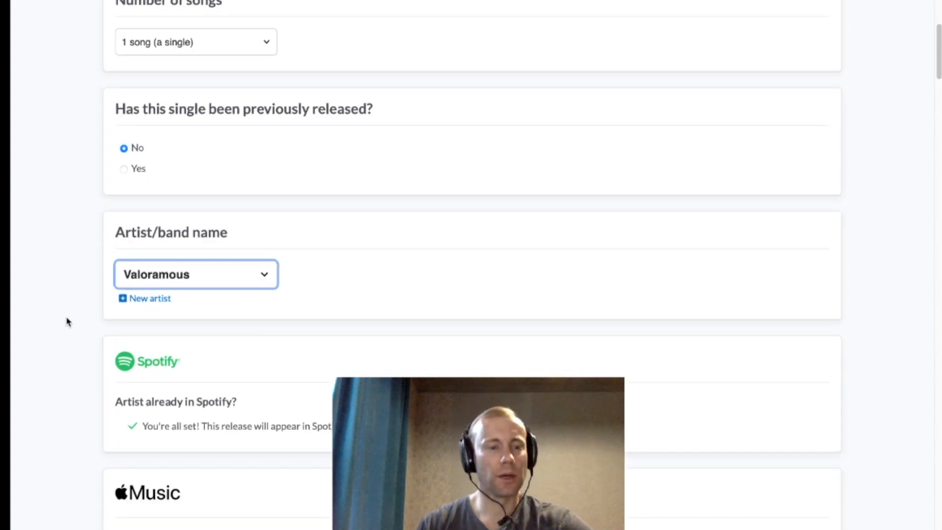
{"action": "scroll", "coordinate": [54, 322], "scroll_direction": "down", "scroll_amount": 4}
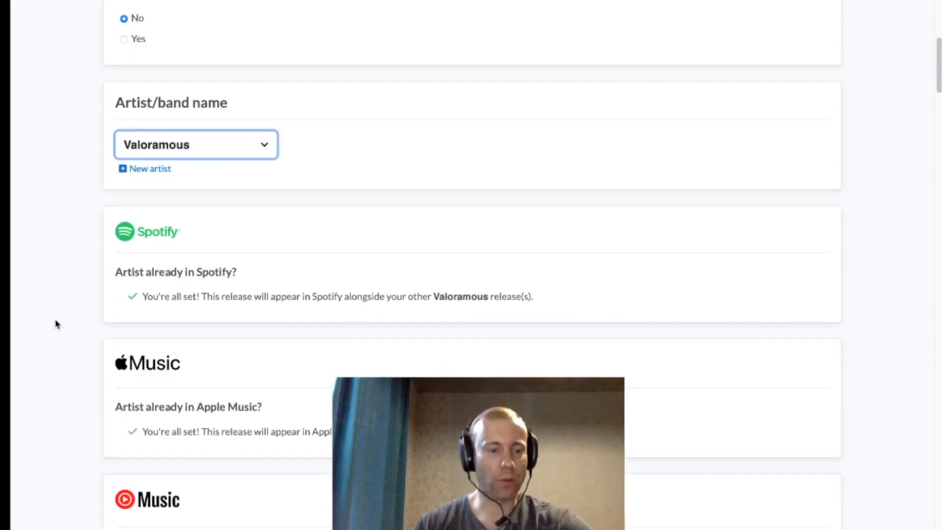
{"action": "scroll", "coordinate": [171, 236], "scroll_direction": "down", "scroll_amount": 2}
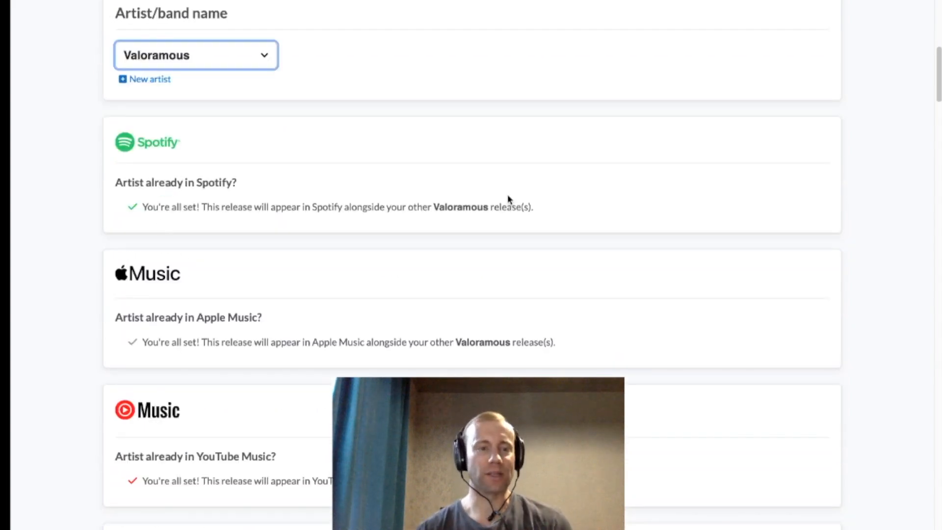
{"action": "scroll", "coordinate": [429, 273], "scroll_direction": "down", "scroll_amount": 2}
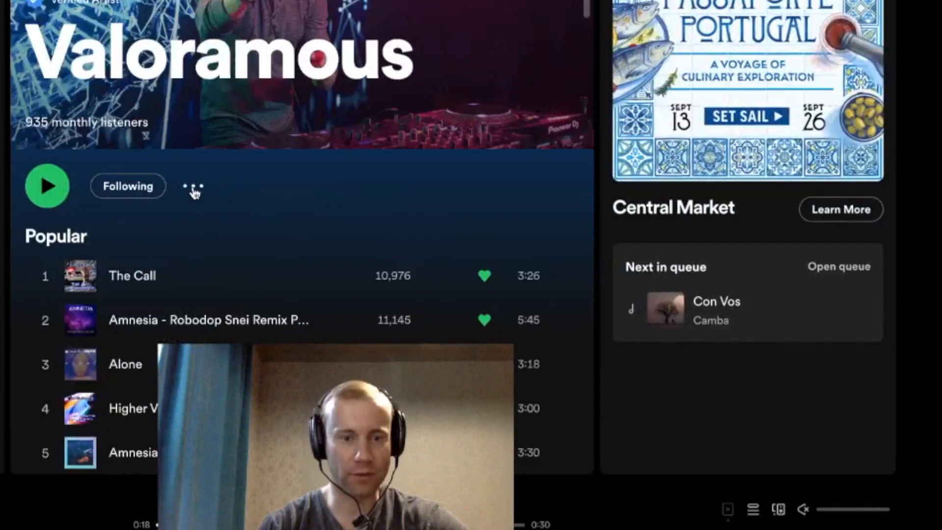
{"action": "left_click", "coordinate": [194, 189]}
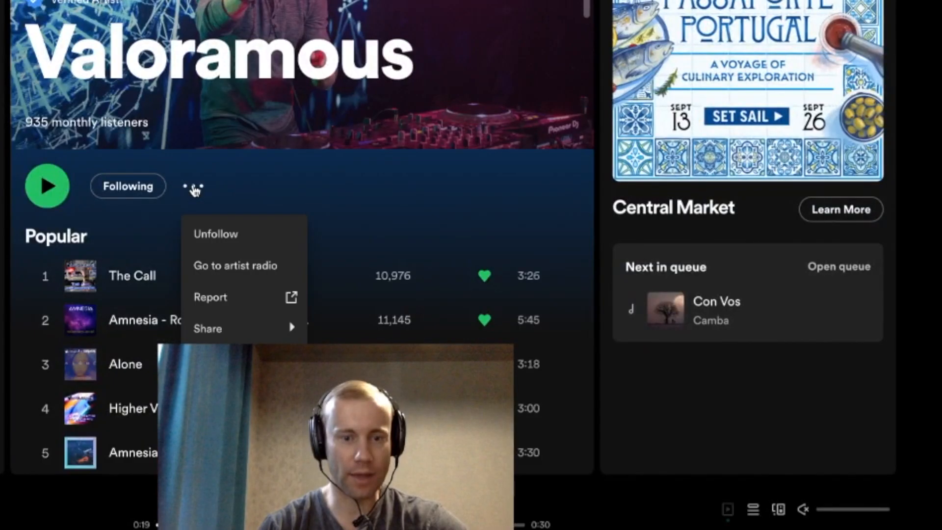
{"action": "mouse_move", "coordinate": [241, 330]}
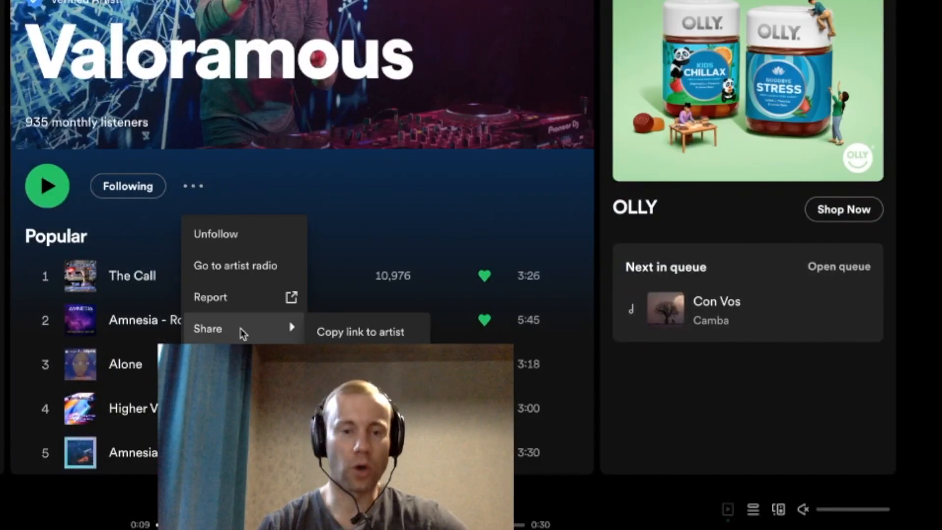
{"action": "key", "text": "alt"}
{"action": "left_click", "coordinate": [225, 188]}
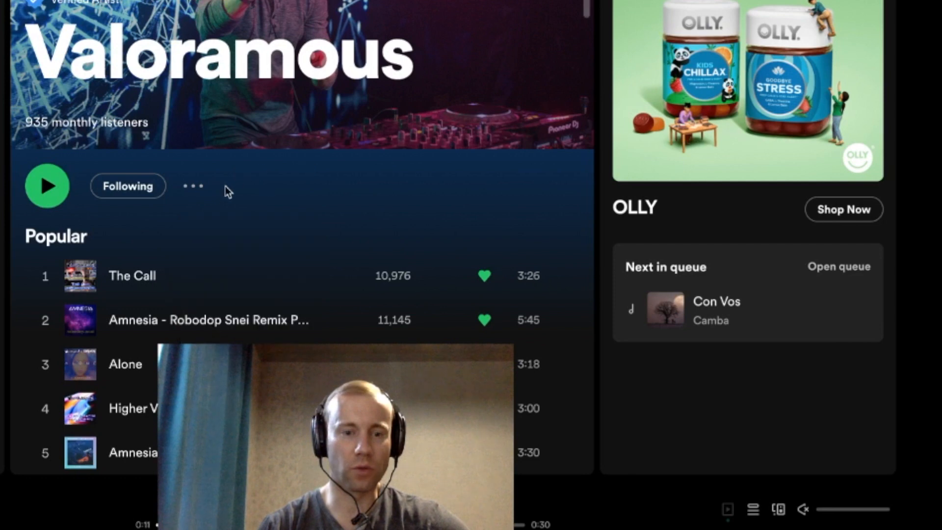
Copy the Spotify URI of the Valoramous artist profile and switch back to the DistroKid upload form
{"action": "left_click", "coordinate": [193, 186]}
{"action": "mouse_move", "coordinate": [237, 328]}
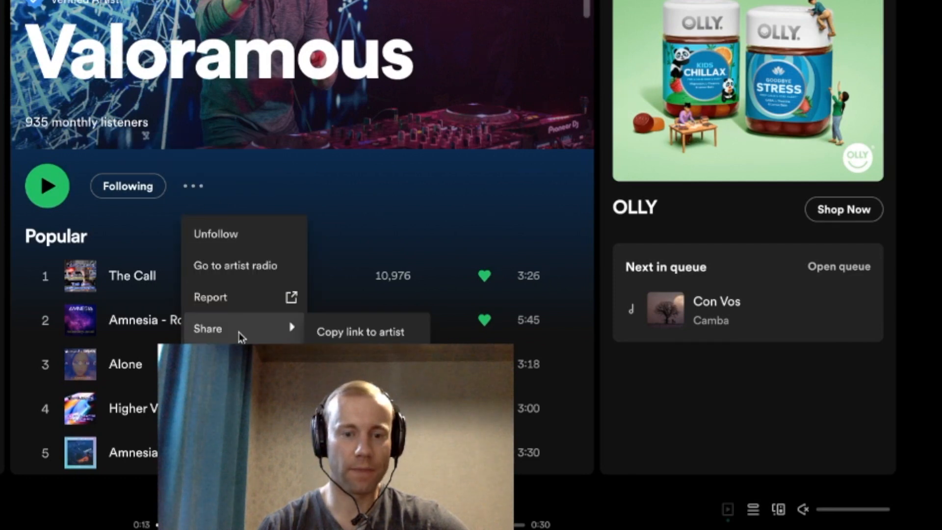
{"action": "key", "text": "alt"}
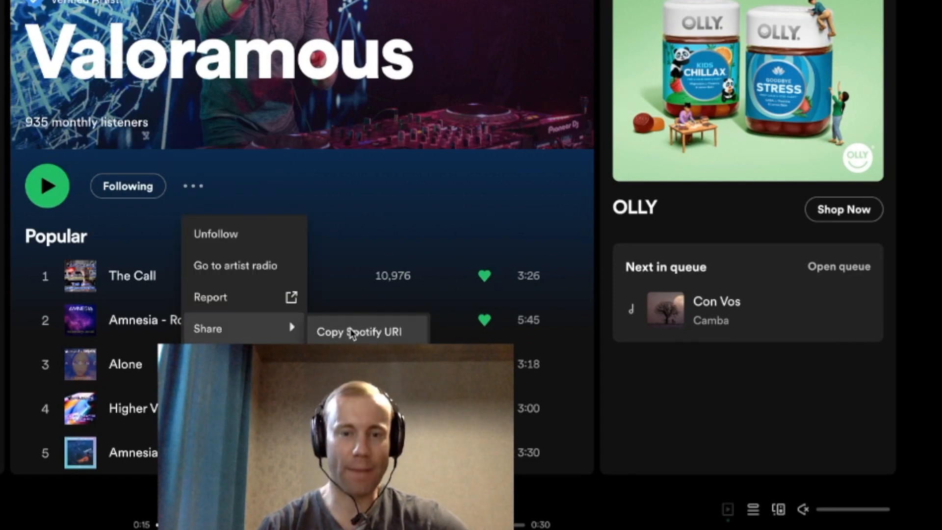
{"action": "left_click", "coordinate": [352, 333]}
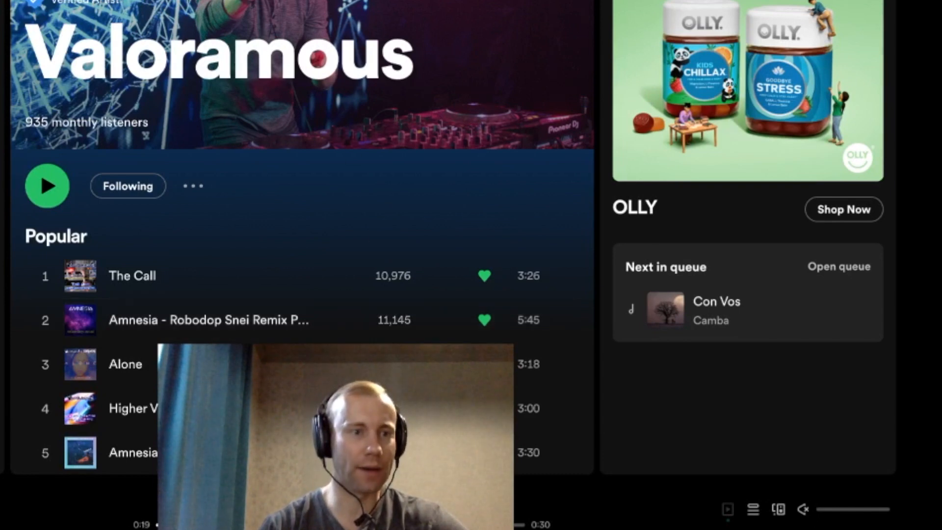
{"action": "key", "text": "ctrl+super+f"}
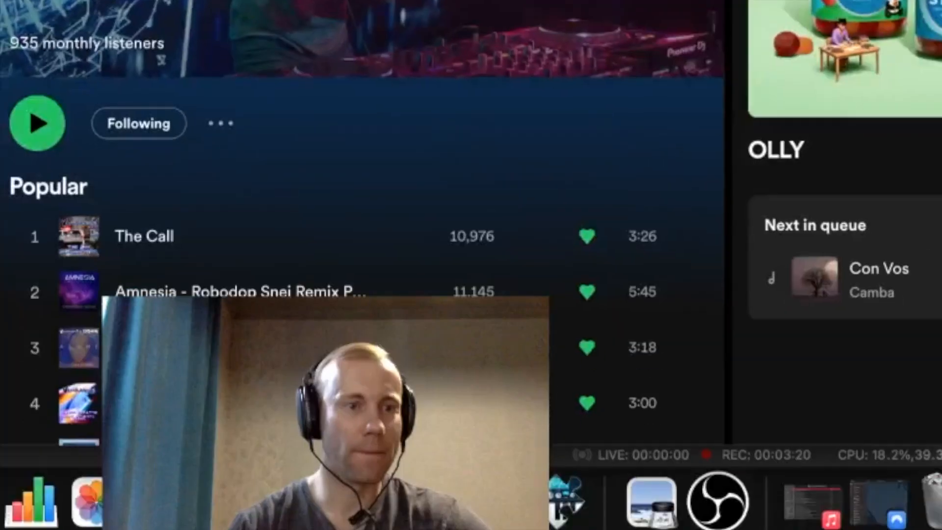
{"action": "key", "text": "super+m"}
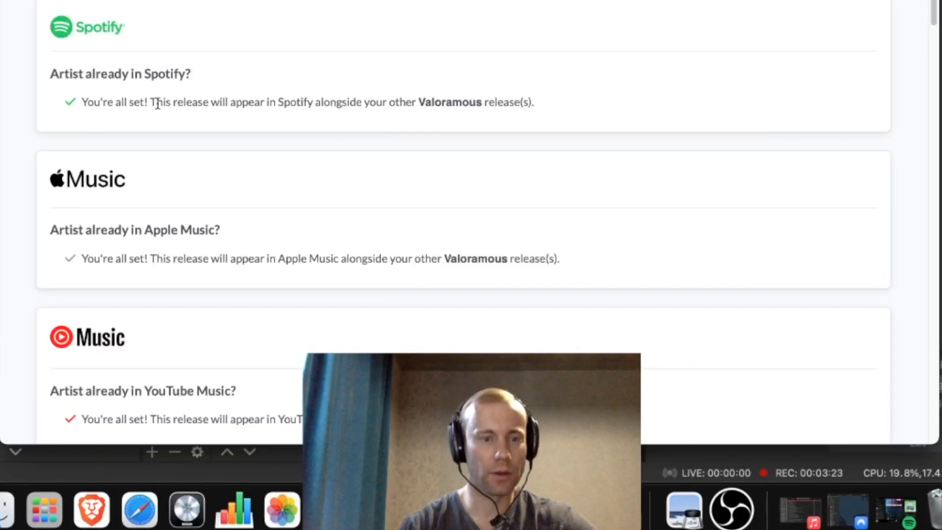
Set the month of the release date to October and the year to 2025
{"action": "scroll", "coordinate": [187, 208], "scroll_direction": "down", "scroll_amount": 5}
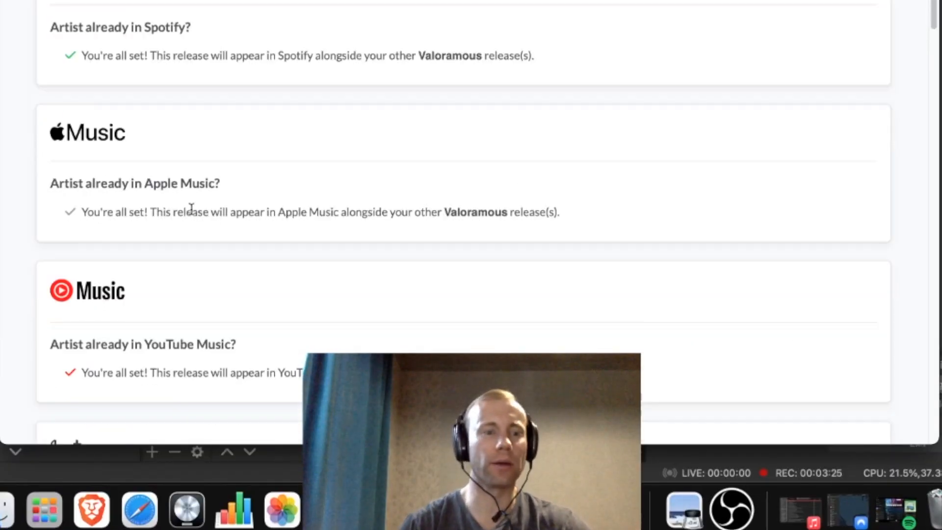
{"action": "scroll", "coordinate": [211, 234], "scroll_direction": "down", "scroll_amount": 2}
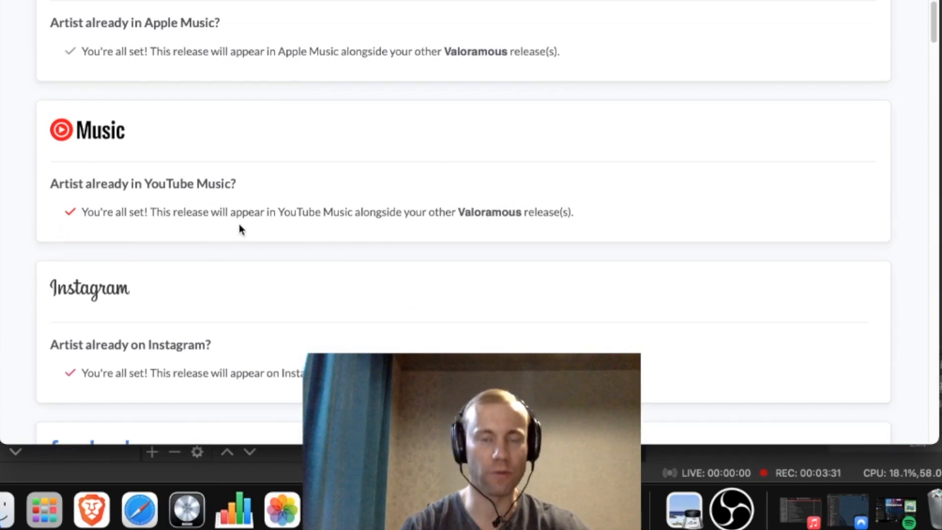
{"action": "scroll", "coordinate": [239, 225], "scroll_direction": "down", "scroll_amount": 10}
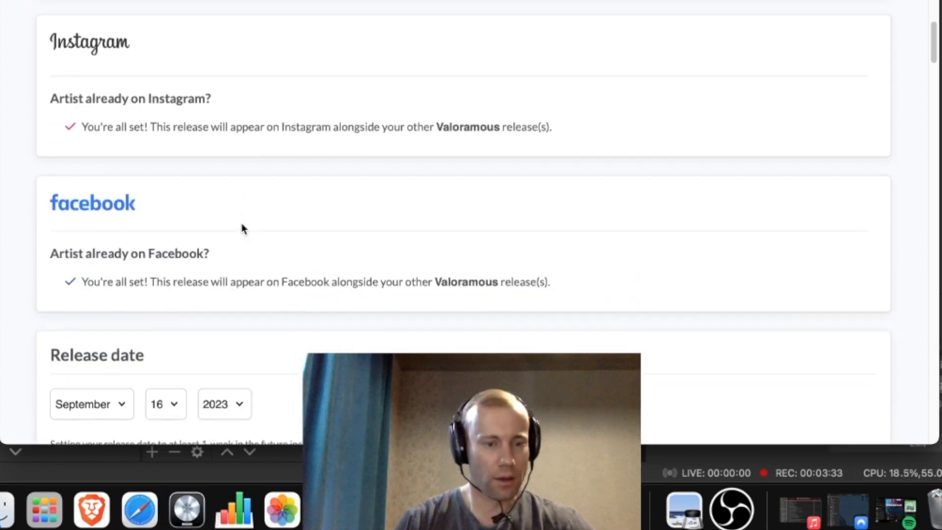
{"action": "scroll", "coordinate": [235, 246], "scroll_direction": "down", "scroll_amount": 2}
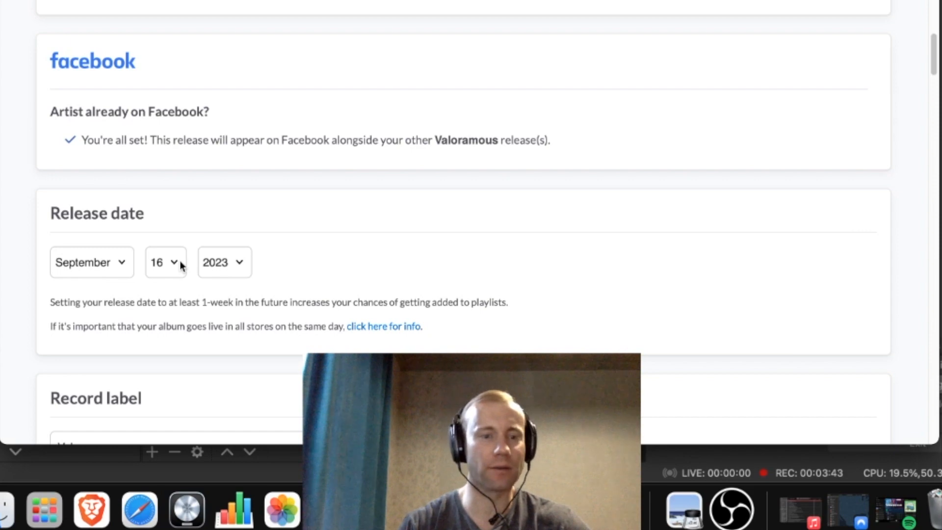
{"action": "left_click", "coordinate": [181, 263]}
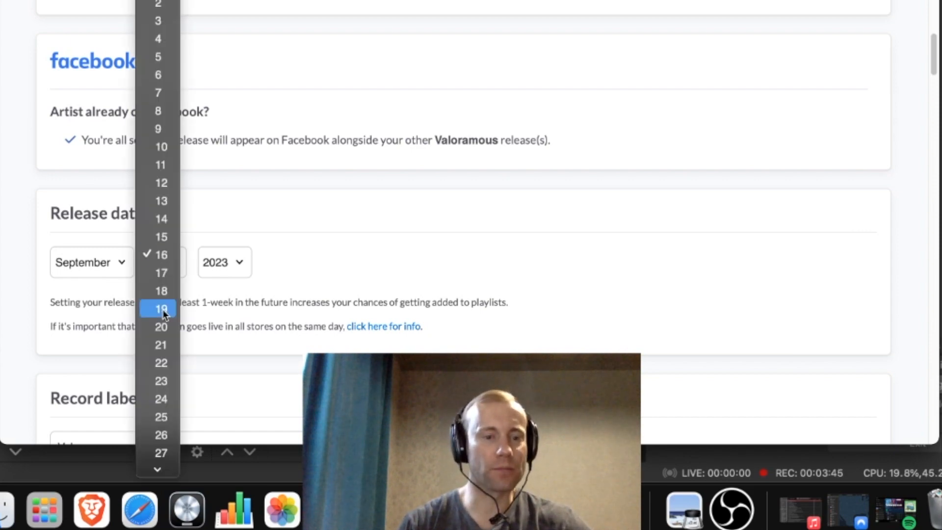
{"action": "left_click", "coordinate": [143, 253]}
{"action": "left_click", "coordinate": [125, 261]}
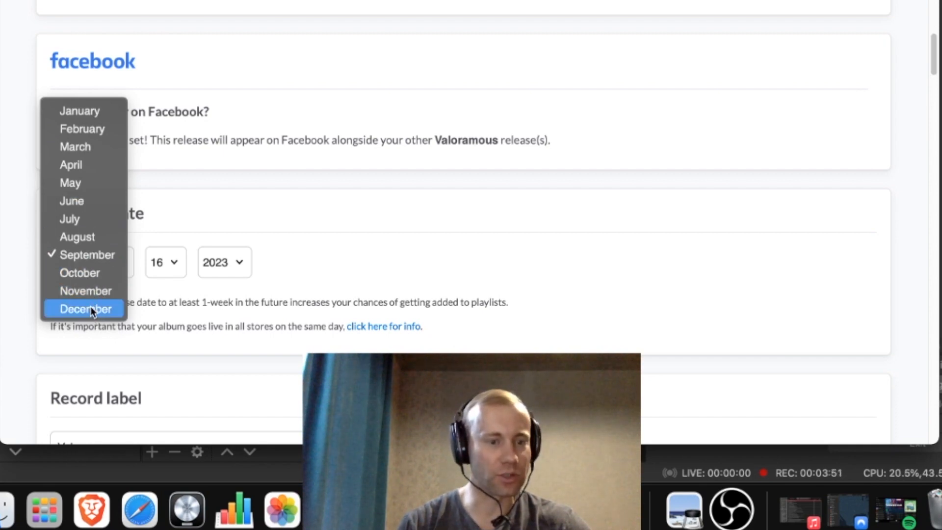
{"action": "left_click", "coordinate": [81, 273]}
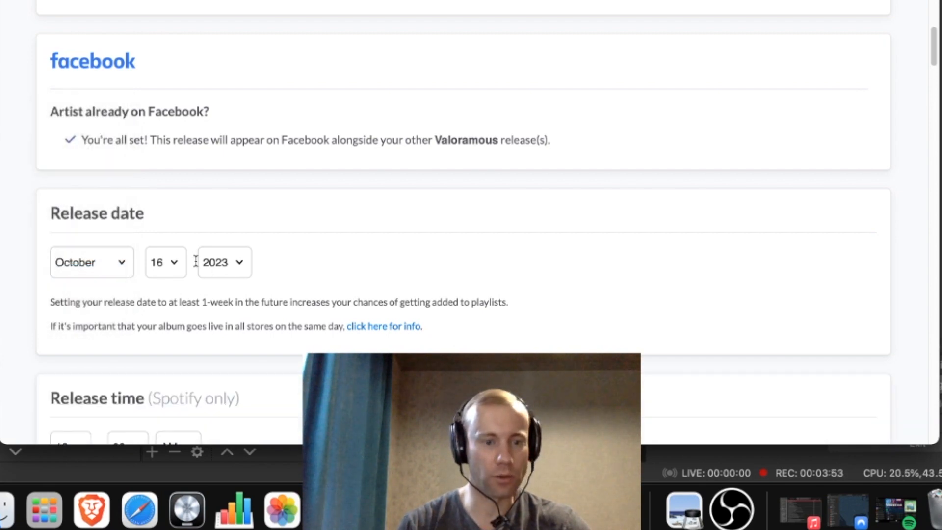
{"action": "left_click", "coordinate": [242, 263]}
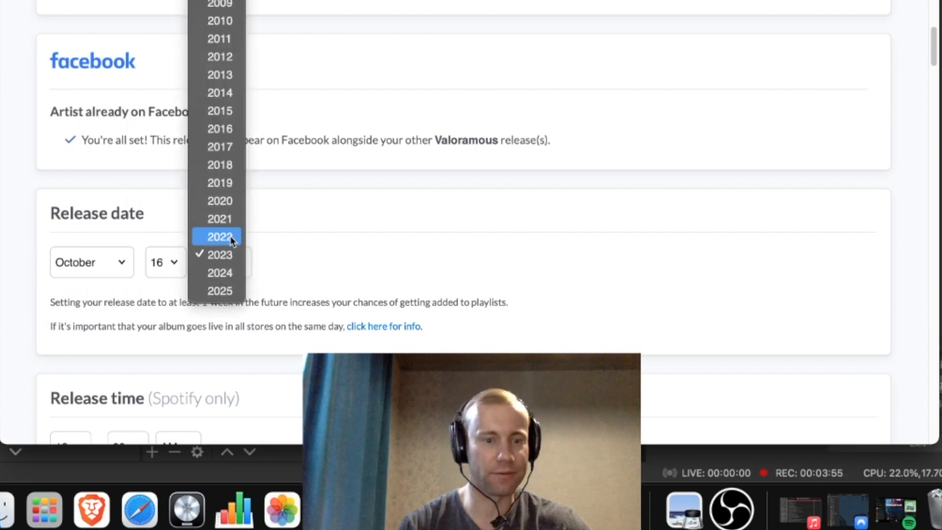
{"action": "left_click", "coordinate": [228, 292]}
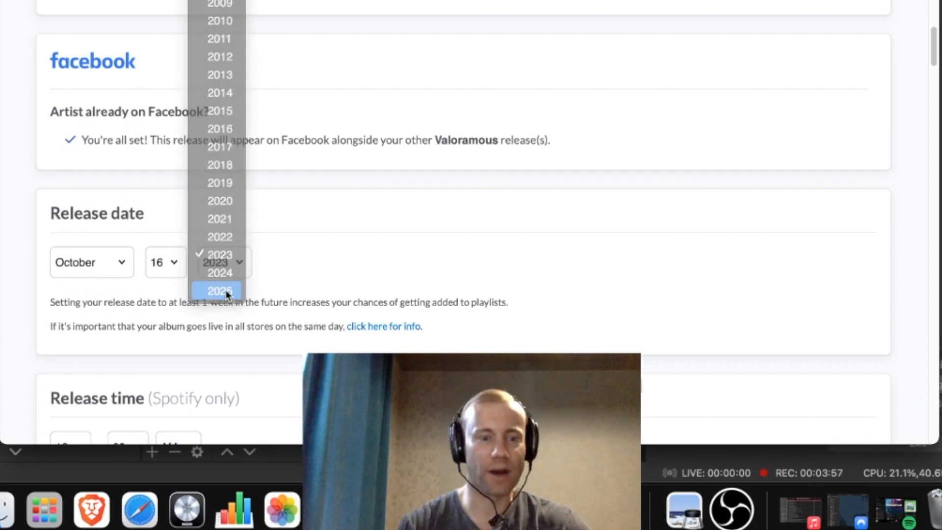
{"action": "left_click", "coordinate": [237, 263]}
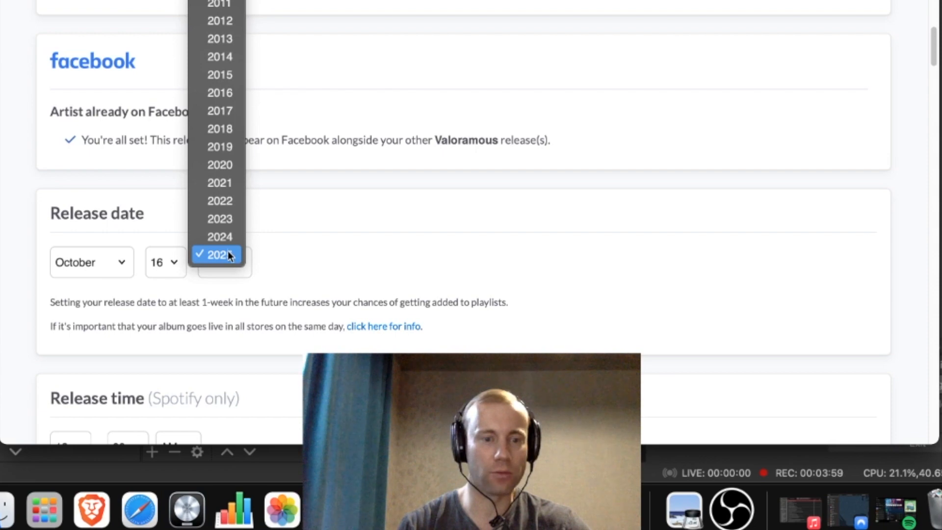
{"action": "left_click", "coordinate": [347, 253]}
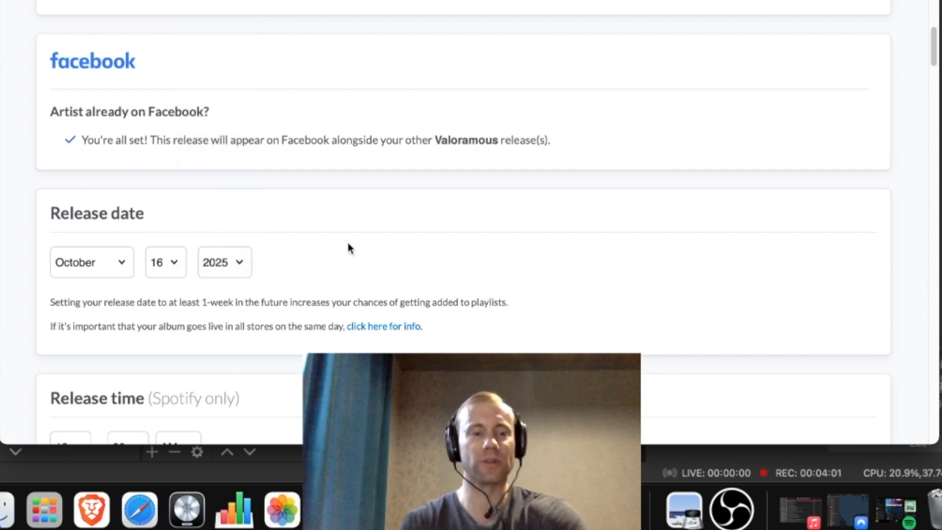
Set the minutes of the Spotify release time to 01 for a 12:01 AM release
{"action": "scroll", "coordinate": [369, 243], "scroll_direction": "down", "scroll_amount": 4}
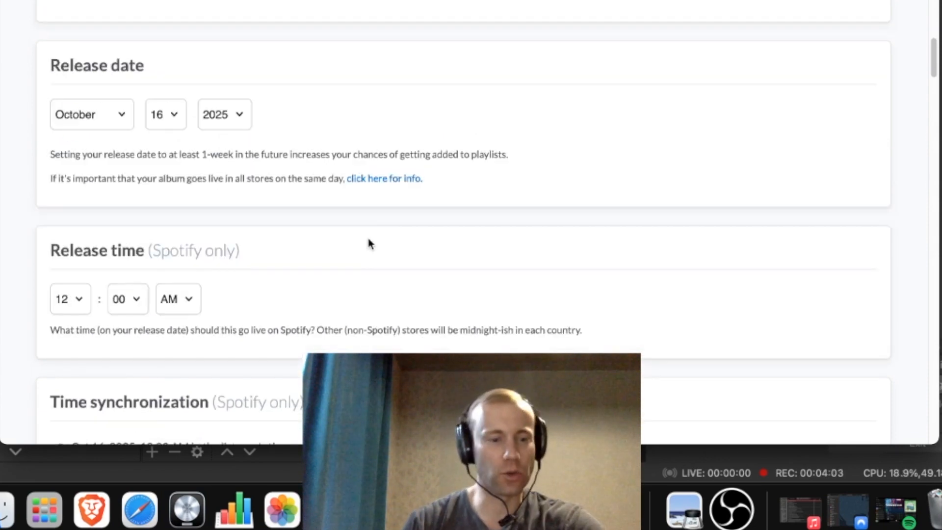
{"action": "left_click", "coordinate": [135, 288]}
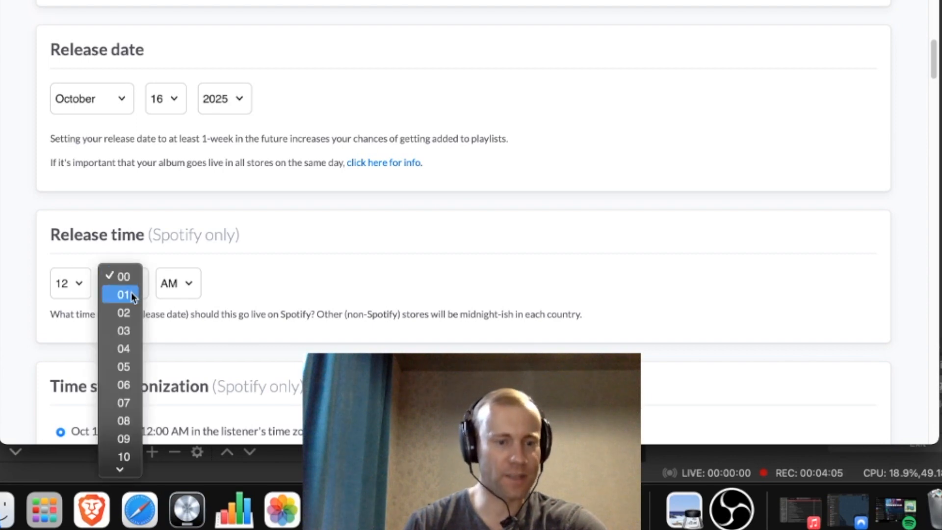
{"action": "left_click", "coordinate": [131, 293]}
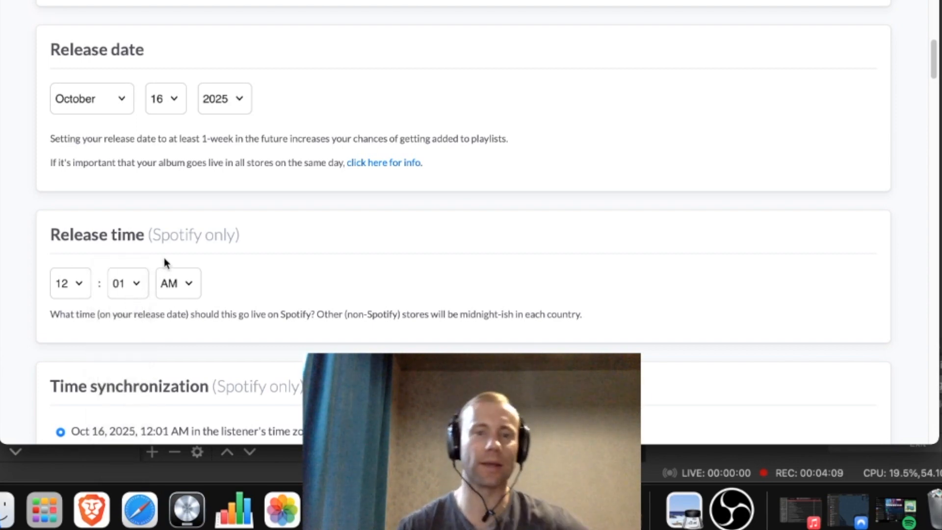
Allow people to preorder the single before the release date and set the pre-order start year to 2025
{"action": "scroll", "coordinate": [265, 226], "scroll_direction": "down", "scroll_amount": 6}
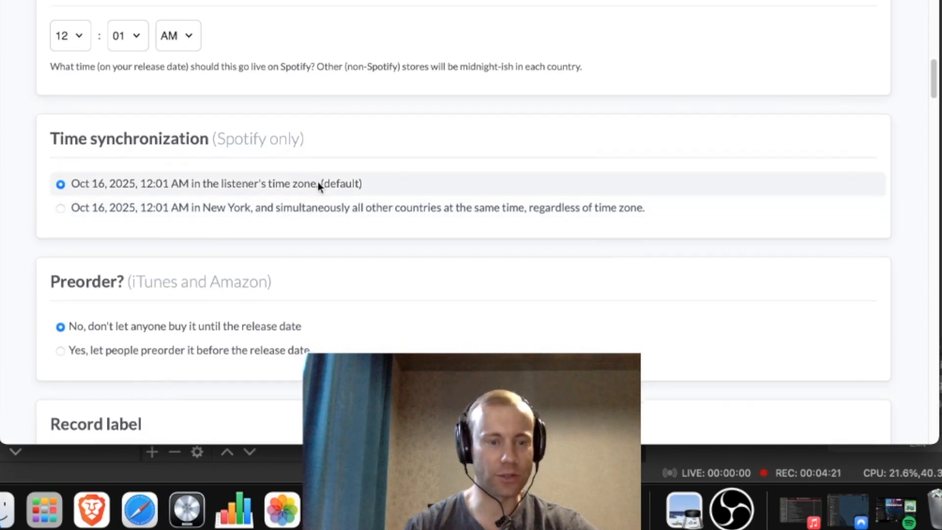
{"action": "scroll", "coordinate": [318, 185], "scroll_direction": "down", "scroll_amount": 3}
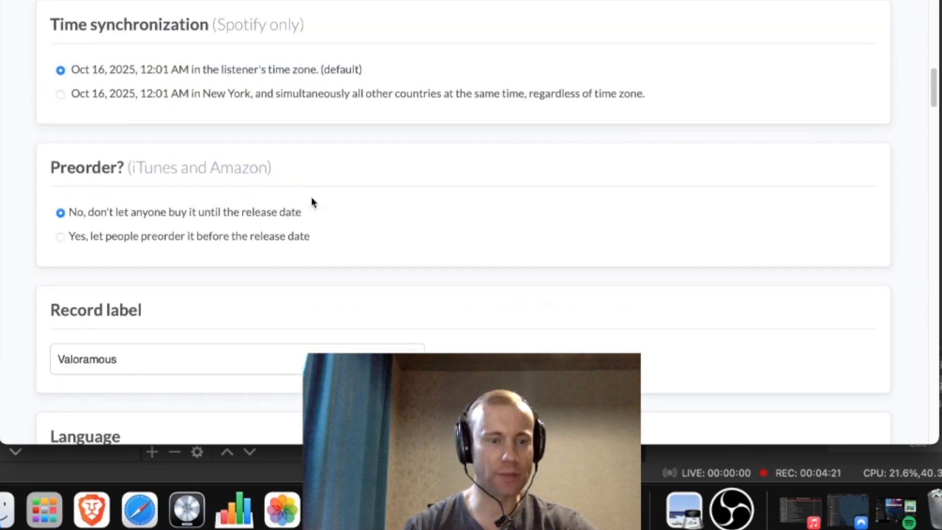
{"action": "left_click", "coordinate": [61, 238]}
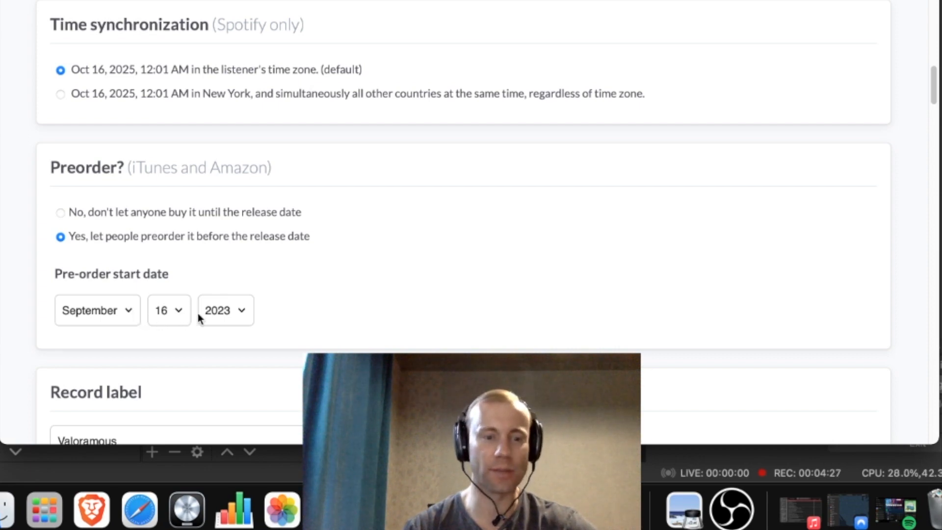
{"action": "left_click", "coordinate": [242, 311]}
{"action": "left_click", "coordinate": [220, 339]}
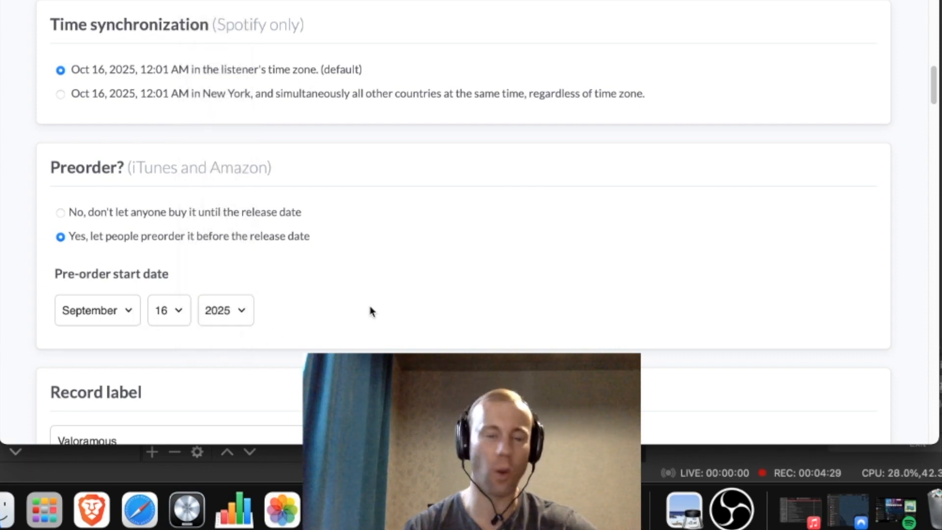
Set the primary genre of the single to Electronic
{"action": "scroll", "coordinate": [346, 284], "scroll_direction": "down", "scroll_amount": 2}
{"action": "scroll", "coordinate": [341, 279], "scroll_direction": "down", "scroll_amount": 10}
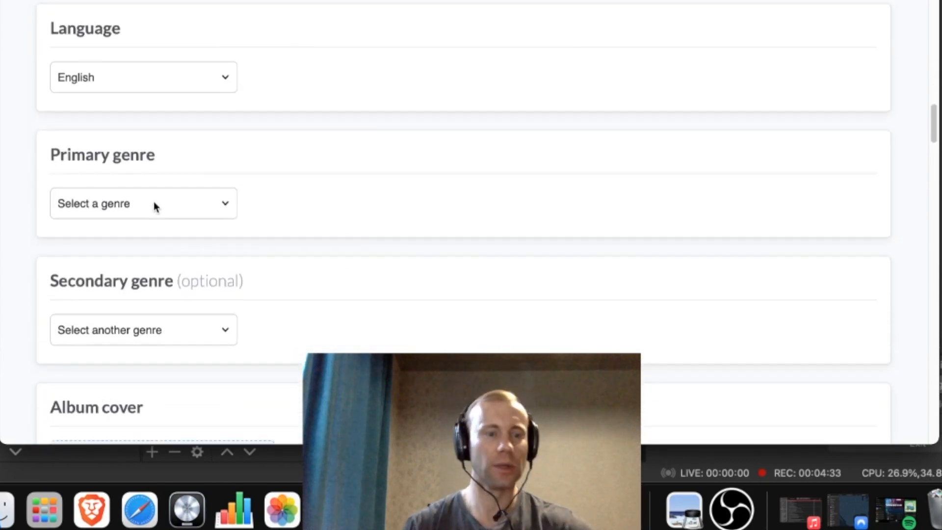
{"action": "left_click", "coordinate": [154, 202]}
{"action": "scroll", "coordinate": [172, 336], "scroll_direction": "down", "scroll_amount": 2}
{"action": "scroll", "coordinate": [172, 335], "scroll_direction": "down", "scroll_amount": 1}
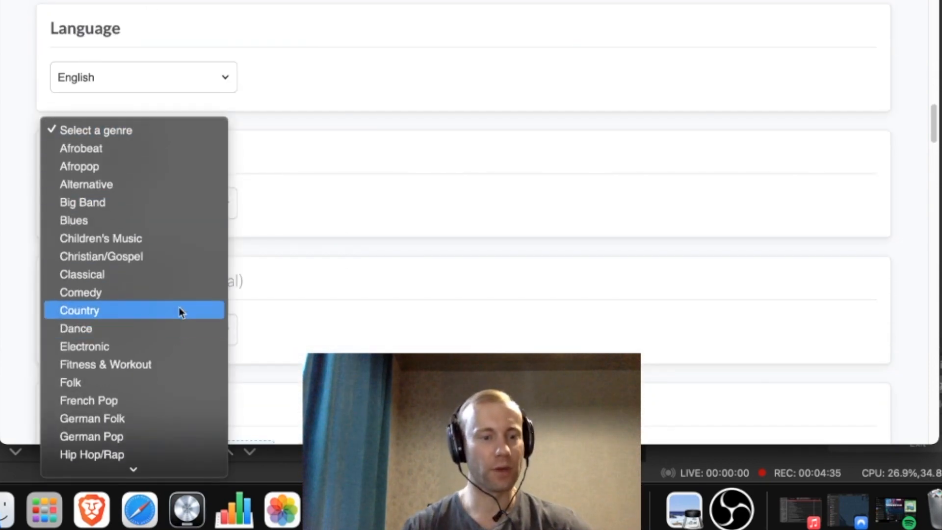
{"action": "scroll", "coordinate": [164, 317], "scroll_direction": "down", "scroll_amount": 5}
{"action": "scroll", "coordinate": [164, 331], "scroll_direction": "down", "scroll_amount": 3}
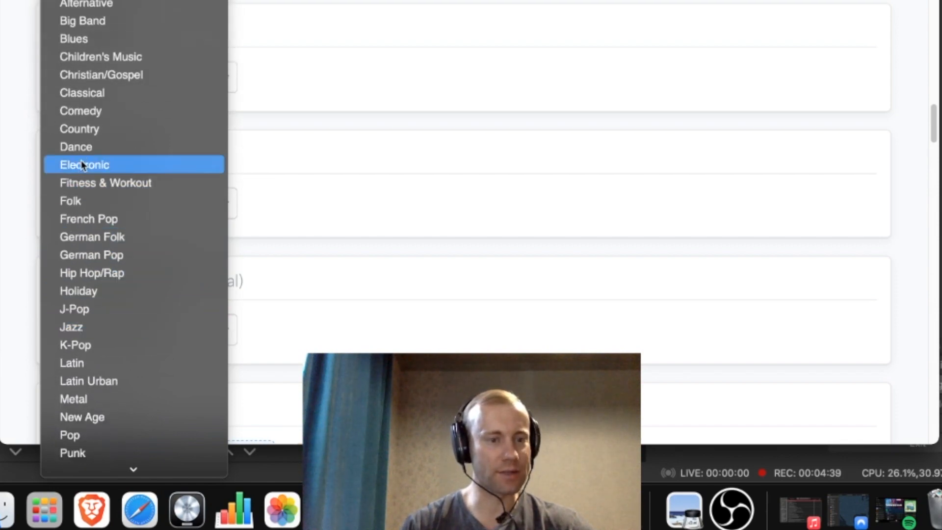
{"action": "left_click", "coordinate": [81, 165]}
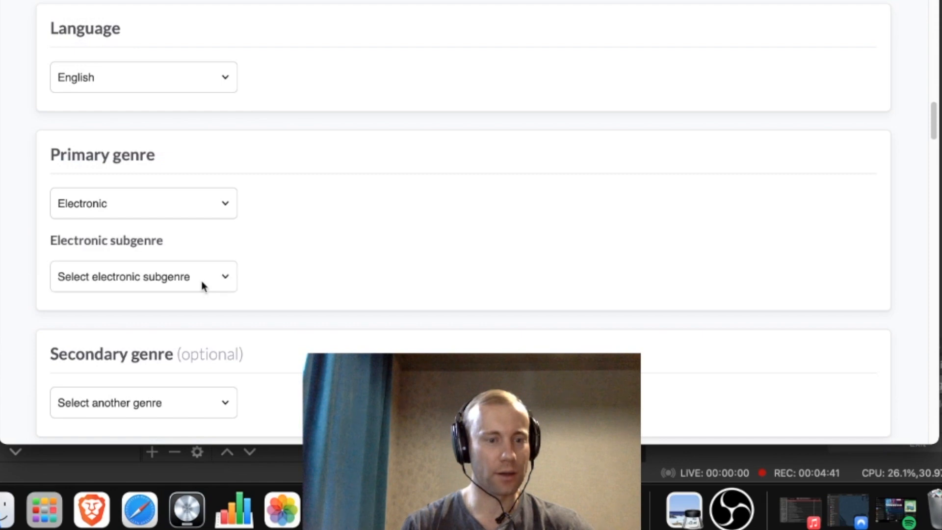
Set the electronic subgenre to Hard Dance
{"action": "left_click", "coordinate": [216, 279]}
{"action": "scroll", "coordinate": [180, 330], "scroll_direction": "down", "scroll_amount": 5}
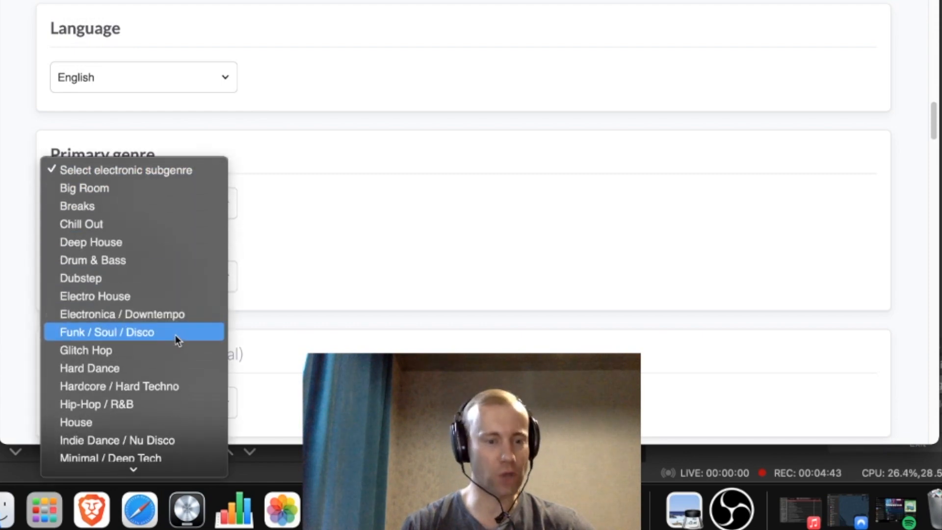
{"action": "scroll", "coordinate": [172, 340], "scroll_direction": "down", "scroll_amount": 1}
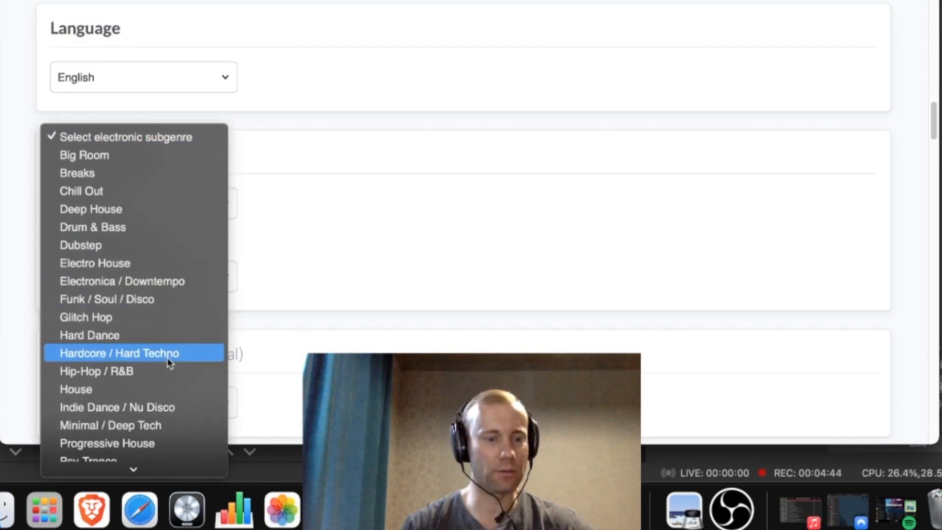
{"action": "left_click", "coordinate": [104, 335]}
{"action": "scroll", "coordinate": [244, 251], "scroll_direction": "down", "scroll_amount": 5}
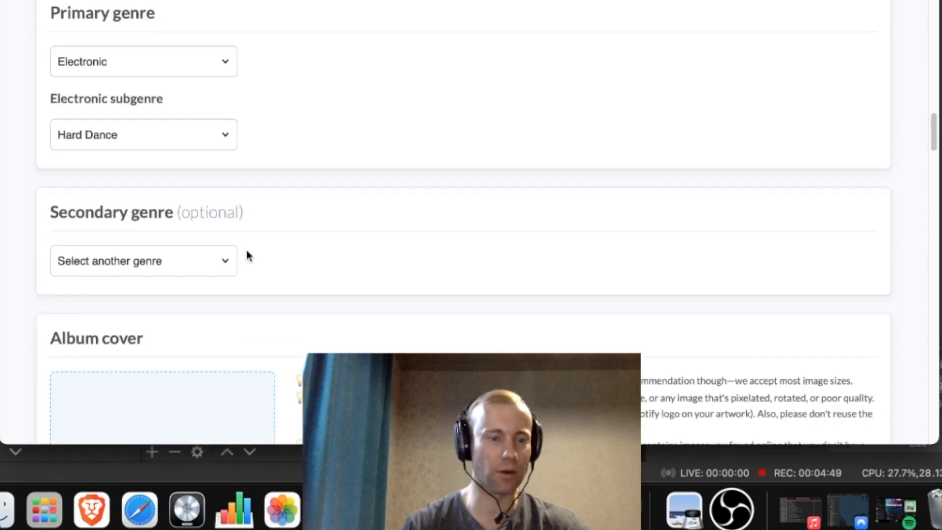
{"action": "left_click", "coordinate": [228, 212]}
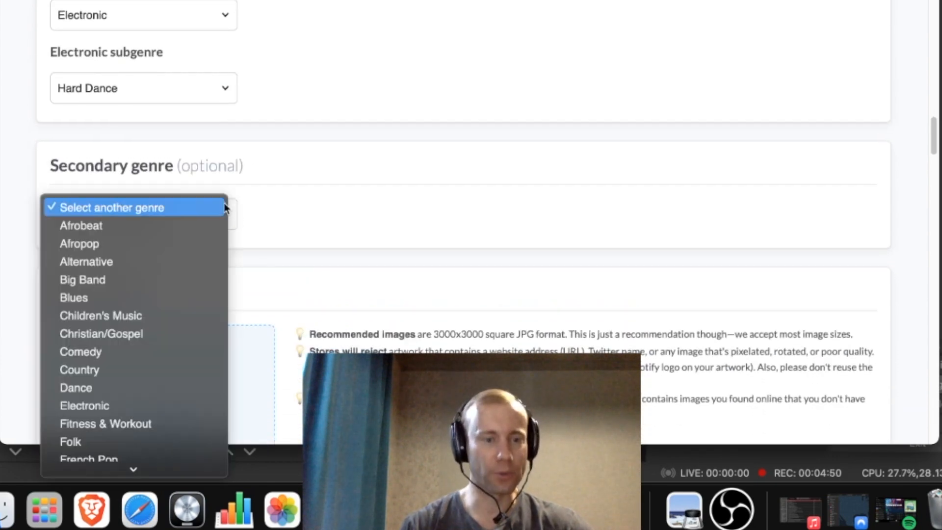
{"action": "left_click", "coordinate": [334, 194]}
Add the orange-tagged Valoramous_Punch Kick cover JPG ending in 0113 from the October 2023 folder as the album cover
{"action": "scroll", "coordinate": [351, 183], "scroll_direction": "down", "scroll_amount": 1}
{"action": "scroll", "coordinate": [353, 183], "scroll_direction": "down", "scroll_amount": 5}
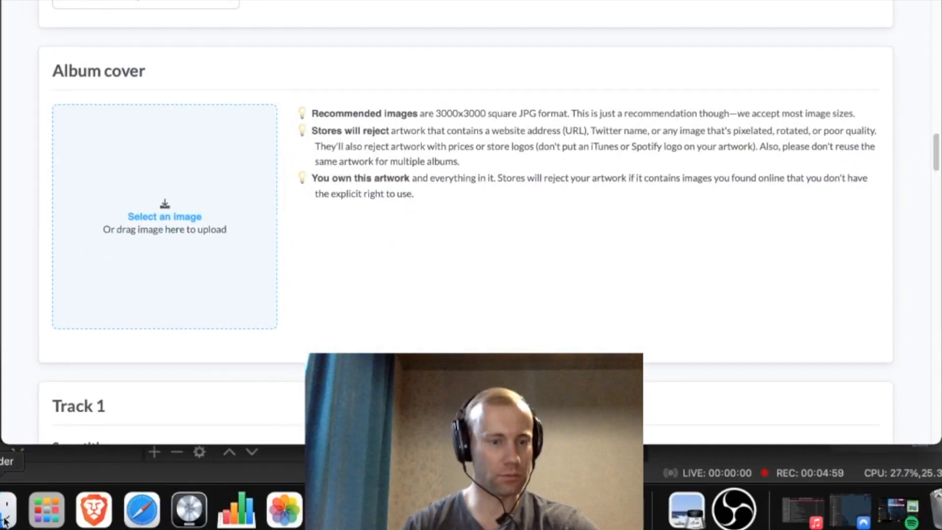
{"action": "left_click", "coordinate": [7, 510]}
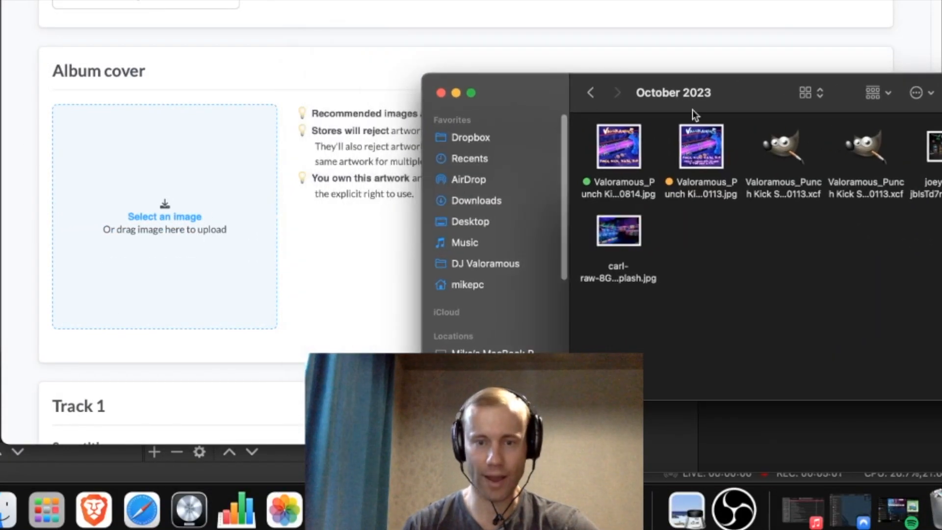
{"action": "left_click_drag", "start_coordinate": [714, 167], "coordinate": [172, 213]}
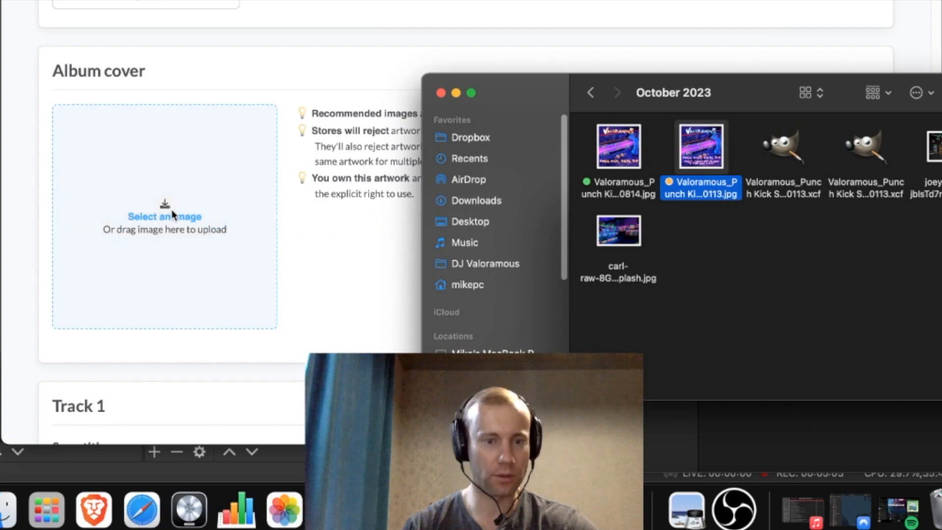
{"action": "left_click", "coordinate": [297, 64]}
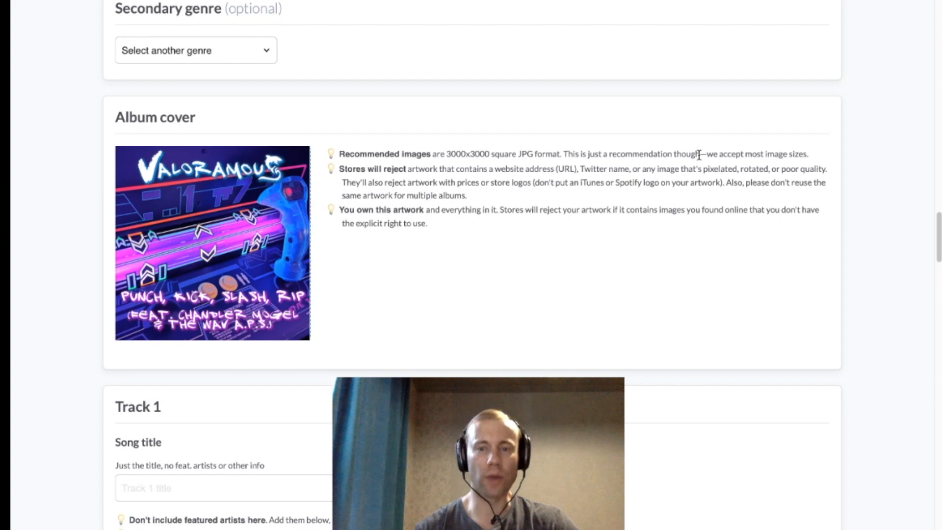
Enter "Punch, Kick, Slash, Rip" as the song title of Track 1
{"action": "scroll", "coordinate": [636, 200], "scroll_direction": "down", "scroll_amount": 3}
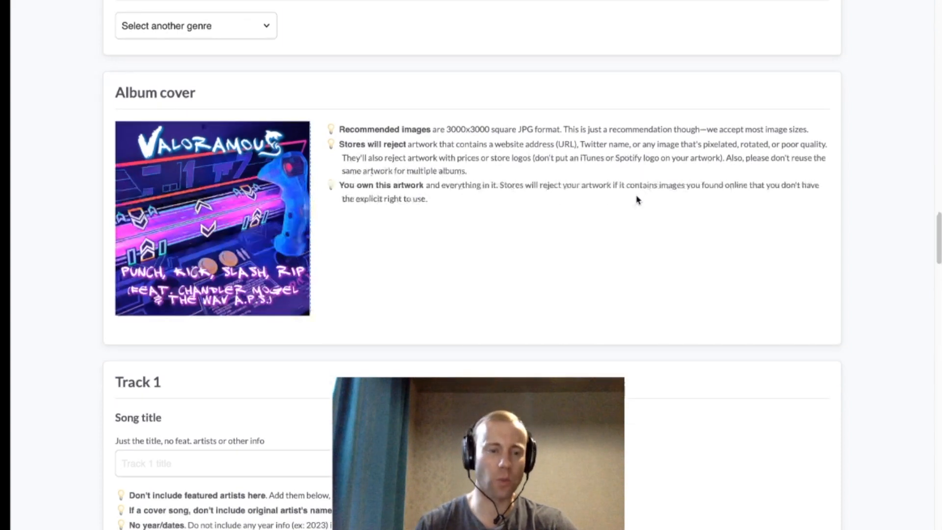
{"action": "left_click", "coordinate": [252, 388]}
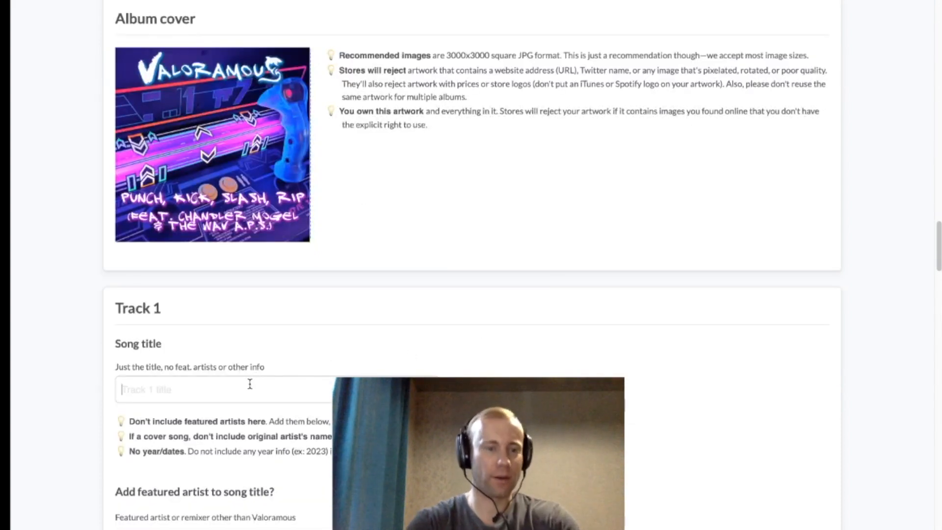
{"action": "type", "text": "Punch, Kick, Slash, Rip"}
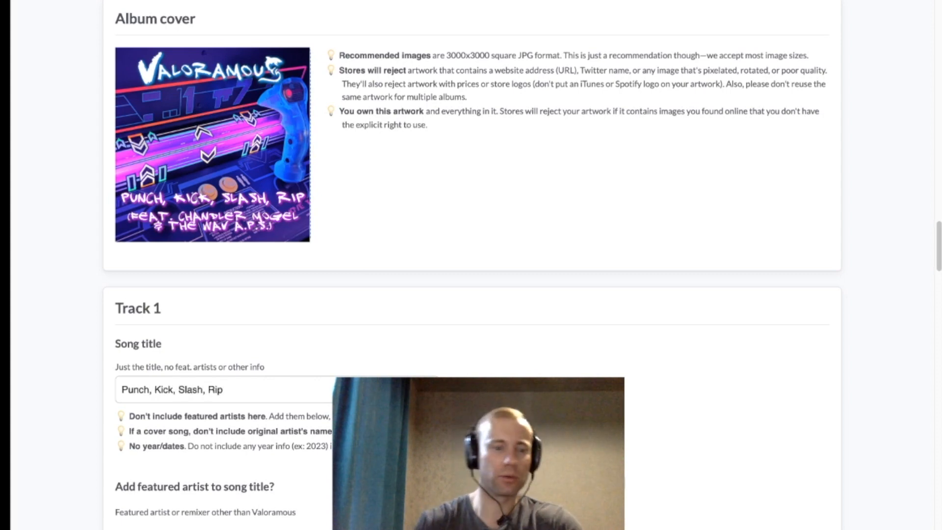
Add two featured artists to the Track 1 title: the first guest artist credited on the cover and The Wav A.P.S
{"action": "scroll", "coordinate": [235, 390], "scroll_direction": "down", "scroll_amount": 5}
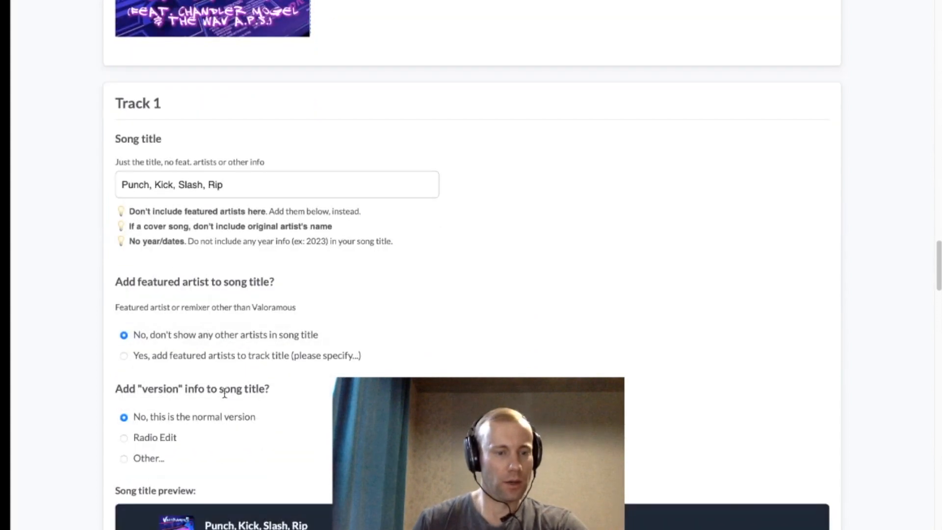
{"action": "left_click", "coordinate": [123, 358]}
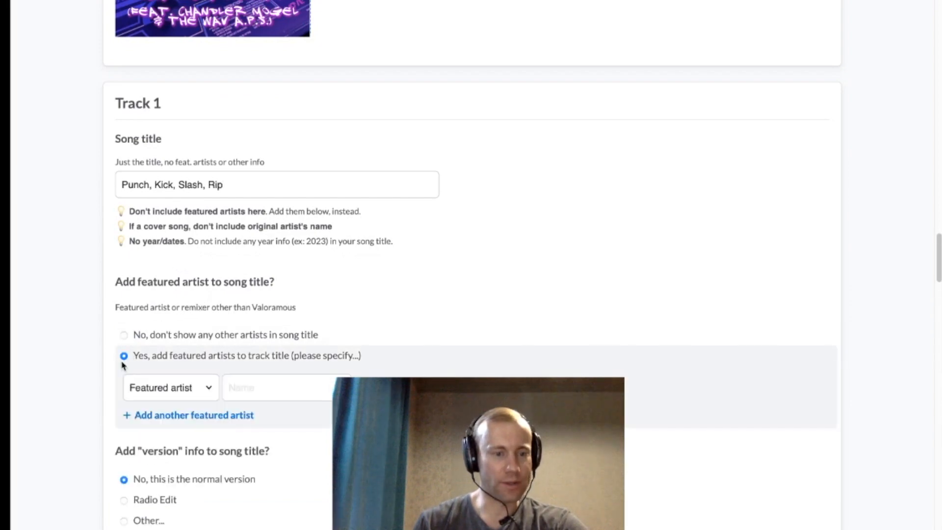
{"action": "scroll", "coordinate": [88, 355], "scroll_direction": "down", "scroll_amount": 1}
{"action": "scroll", "coordinate": [480, 269], "scroll_direction": "up", "scroll_amount": 1}
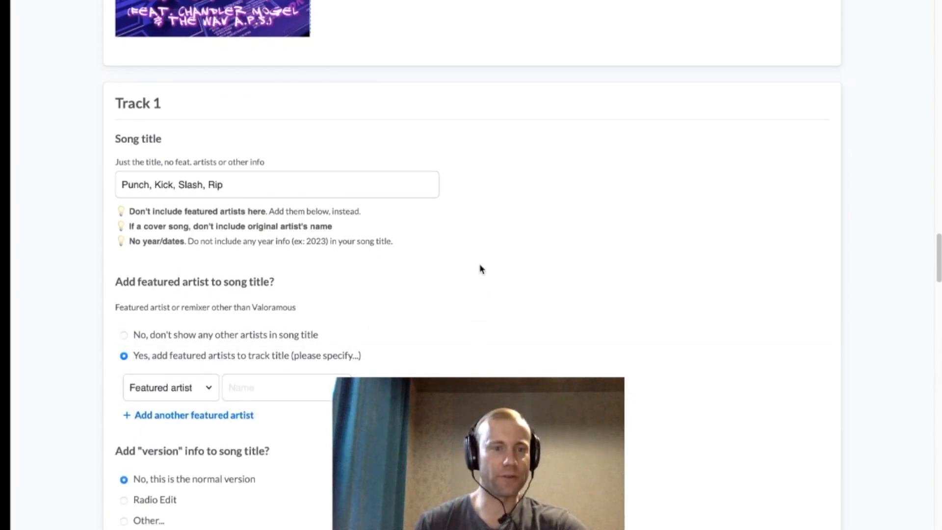
{"action": "type", "text": "Chandler Mogel"}
{"action": "left_click", "coordinate": [196, 415]}
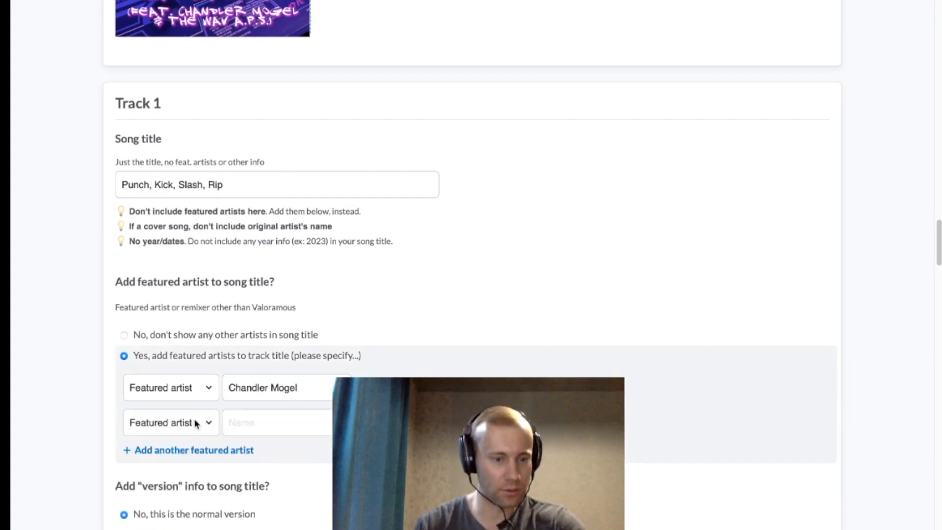
{"action": "type", "text": "The "}
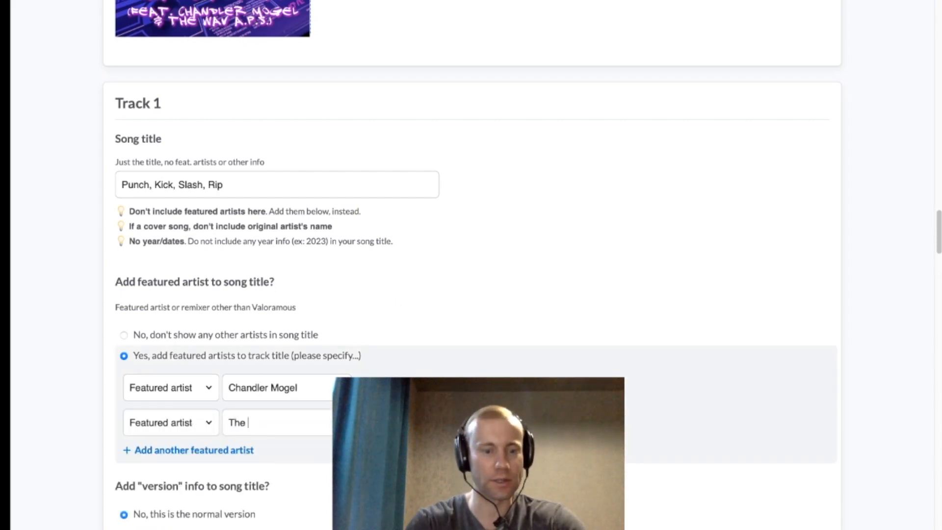
{"action": "type", "text": "Wav A."}
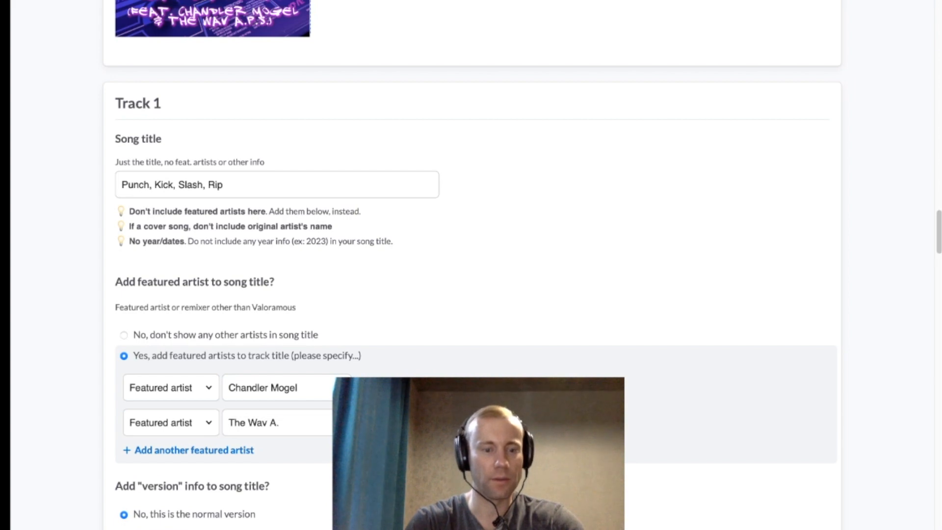
{"action": "type", "text": "P.S."}
{"action": "scroll", "coordinate": [36, 300], "scroll_direction": "down", "scroll_amount": 2}
{"action": "scroll", "coordinate": [44, 324], "scroll_direction": "down", "scroll_amount": 5}
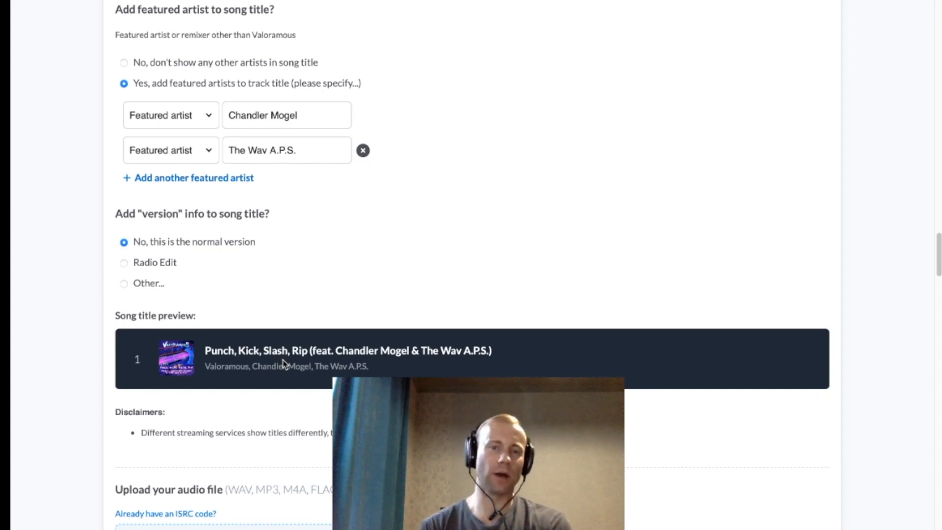
Add Valoramous_Punch, Kick, Slash, Rip_STREAMING-MASTER_20230528.wav as the audio file of Track 1
{"action": "scroll", "coordinate": [283, 364], "scroll_direction": "down", "scroll_amount": 1}
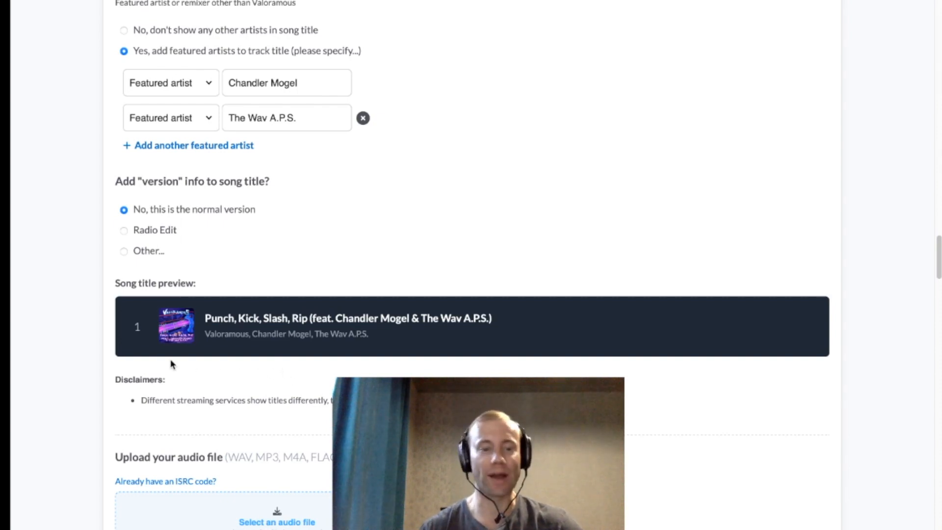
{"action": "scroll", "coordinate": [76, 400], "scroll_direction": "down", "scroll_amount": 2}
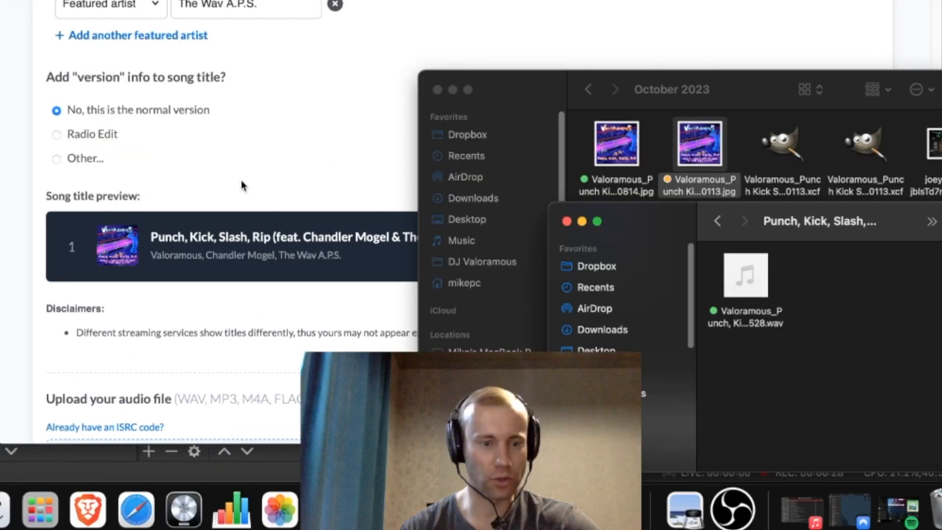
{"action": "scroll", "coordinate": [241, 186], "scroll_direction": "down", "scroll_amount": 5}
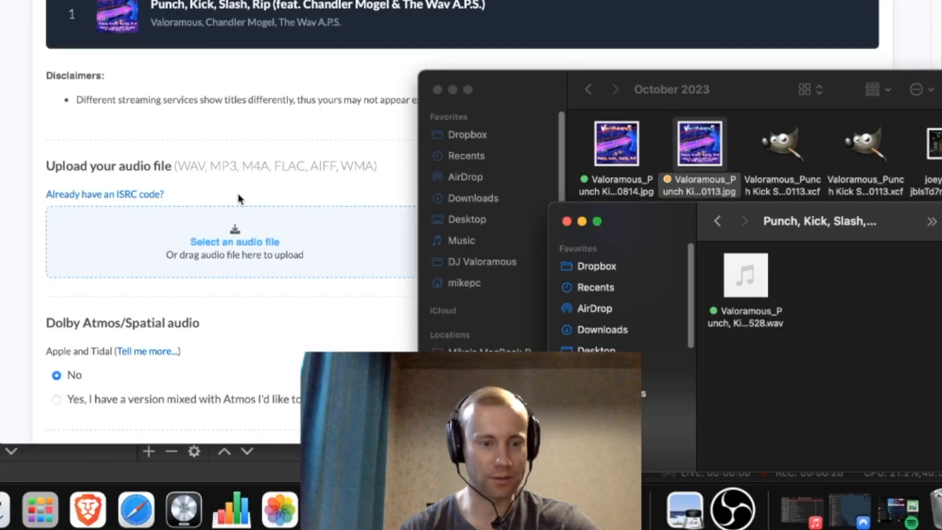
{"action": "left_click_drag", "start_coordinate": [746, 277], "coordinate": [274, 260]}
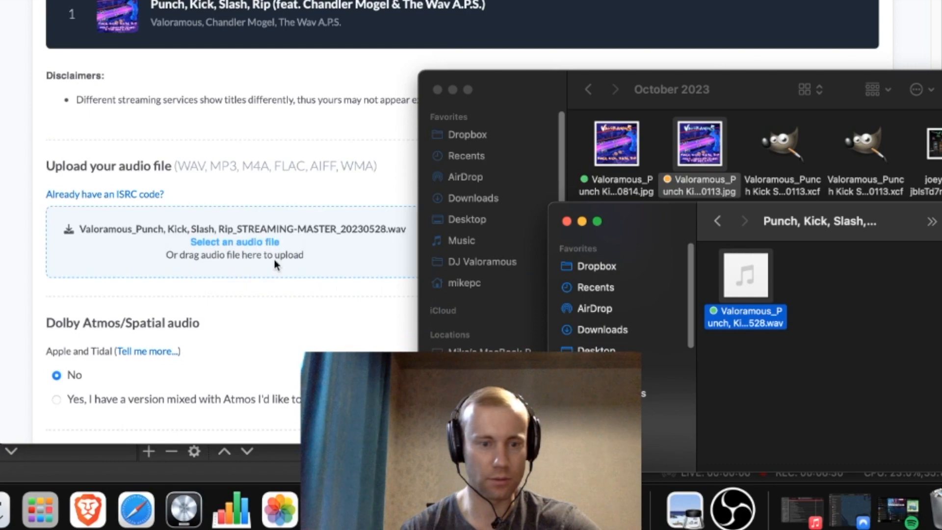
{"action": "left_click", "coordinate": [358, 227]}
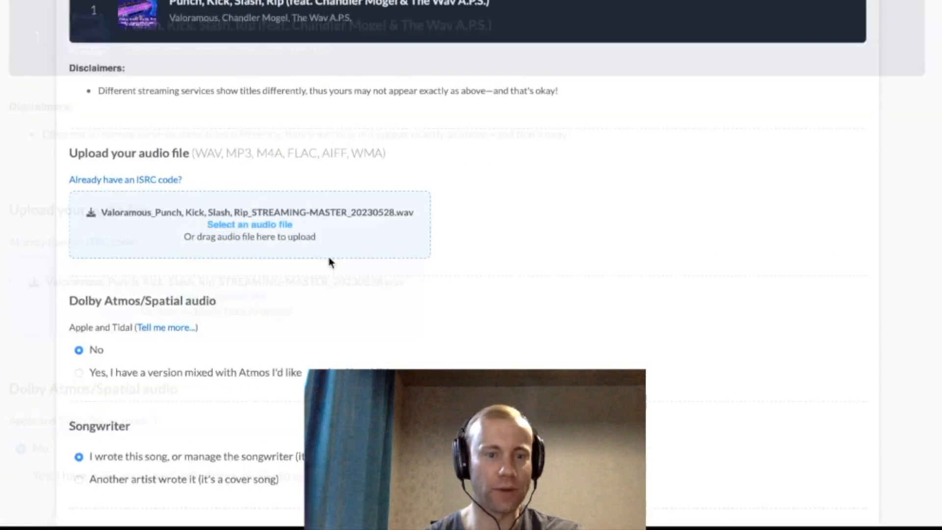
{"action": "scroll", "coordinate": [363, 359], "scroll_direction": "down", "scroll_amount": 3}
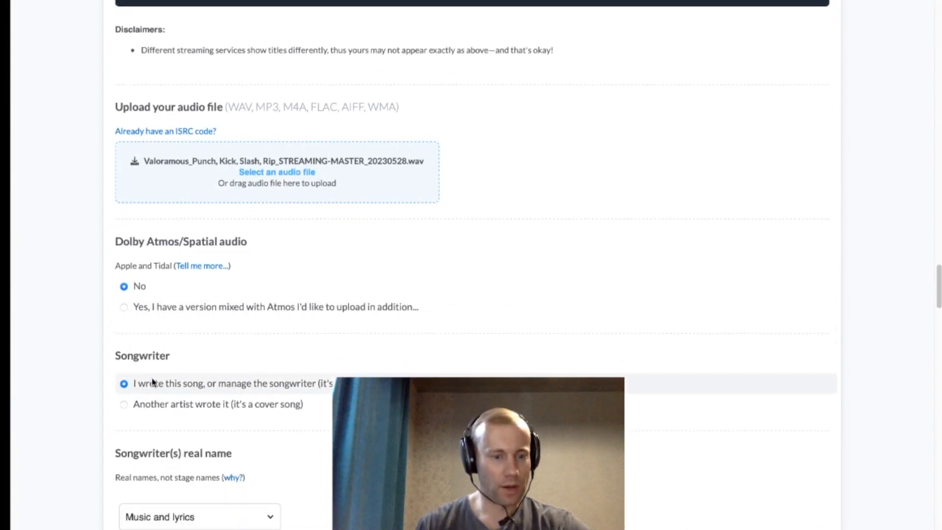
Enter the first songwriter's real first and last name, credited for Music and lyrics
{"action": "scroll", "coordinate": [185, 385], "scroll_direction": "down", "scroll_amount": 2}
{"action": "left_click", "coordinate": [210, 473]}
{"action": "scroll", "coordinate": [286, 437], "scroll_direction": "down", "scroll_amount": 1}
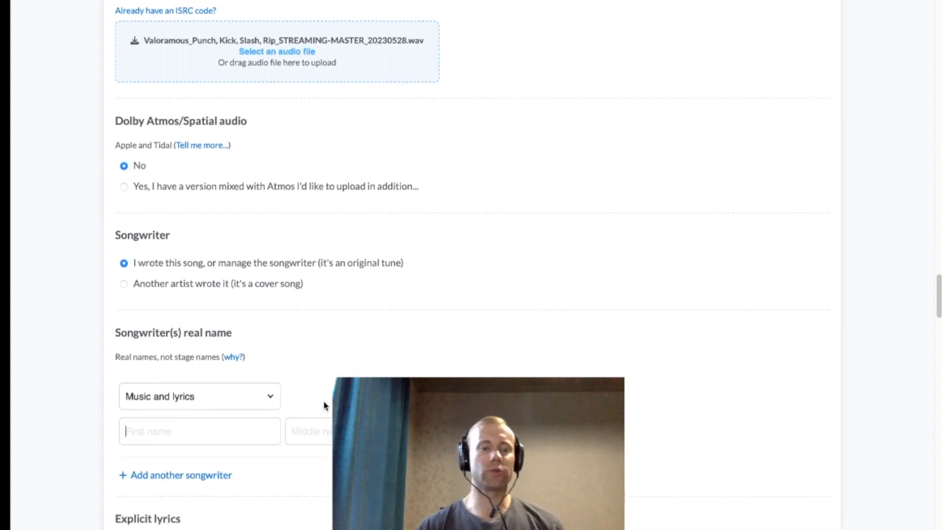
{"action": "scroll", "coordinate": [289, 429], "scroll_direction": "down", "scroll_amount": 1}
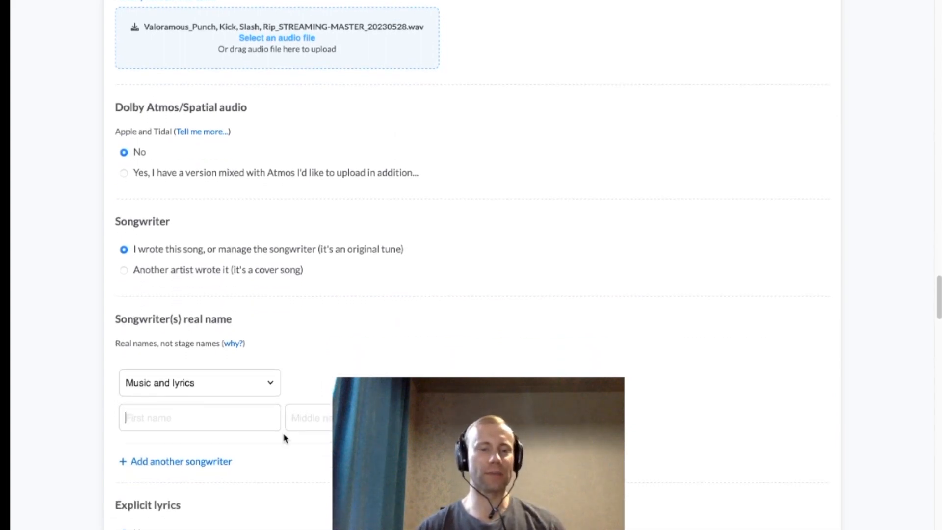
{"action": "type", "text": "John"}
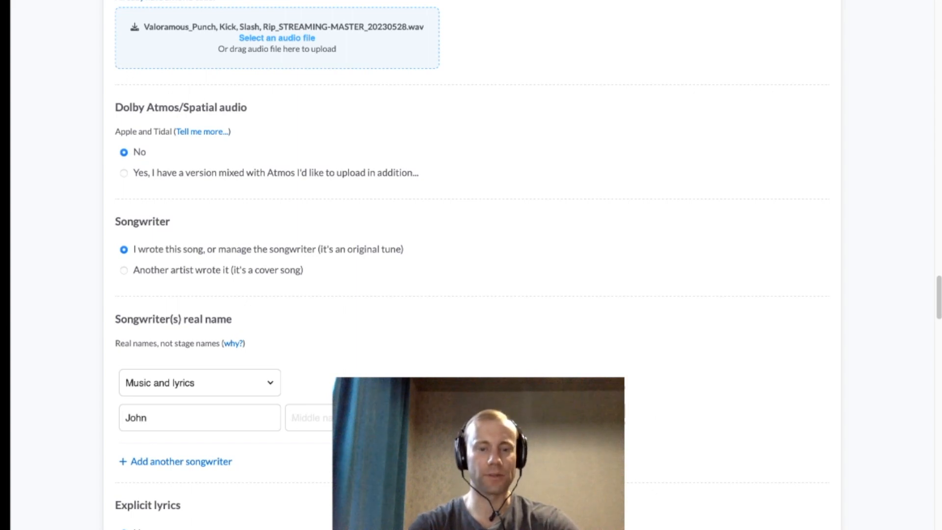
Add a second songwriter credited for Lyrics and a third credited for Music, entering each one's real first and last name
{"action": "left_click", "coordinate": [157, 464]}
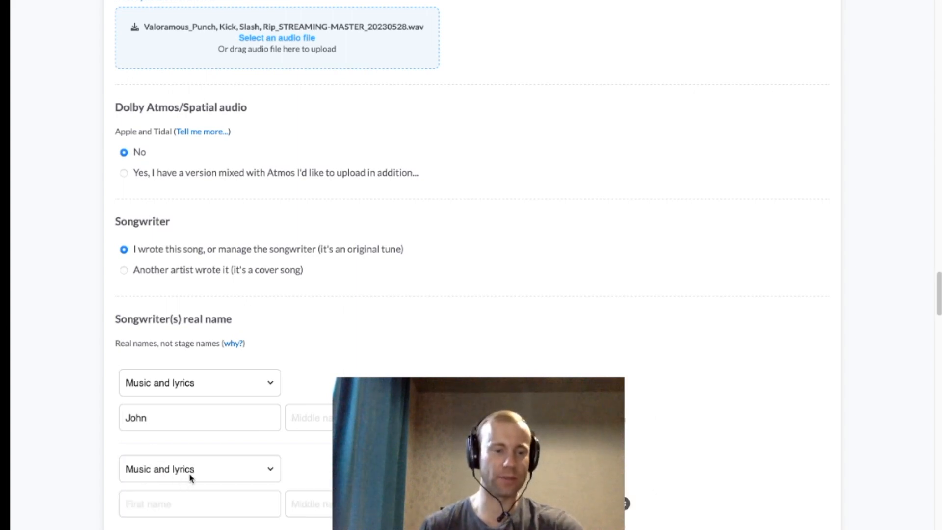
{"action": "scroll", "coordinate": [191, 478], "scroll_direction": "down", "scroll_amount": 3}
{"action": "left_click", "coordinate": [229, 391]}
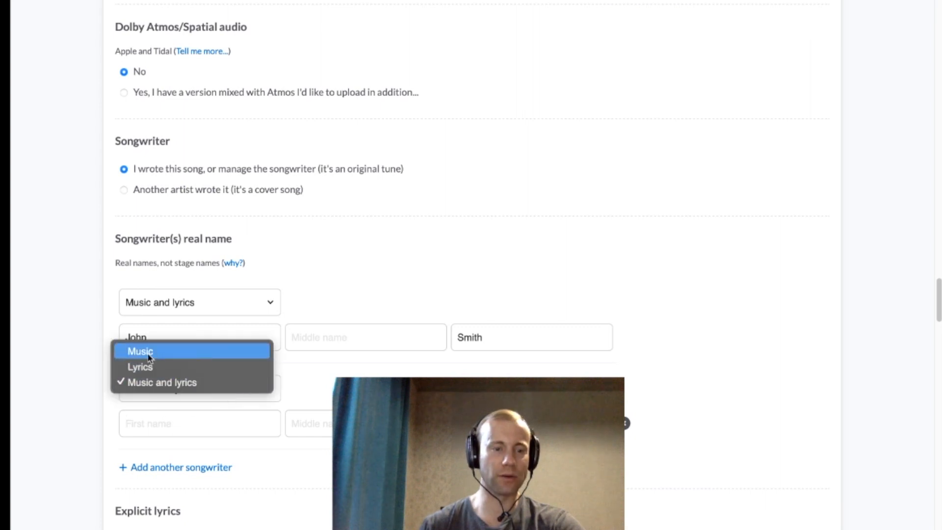
{"action": "left_click", "coordinate": [147, 369]}
{"action": "left_click", "coordinate": [188, 431]}
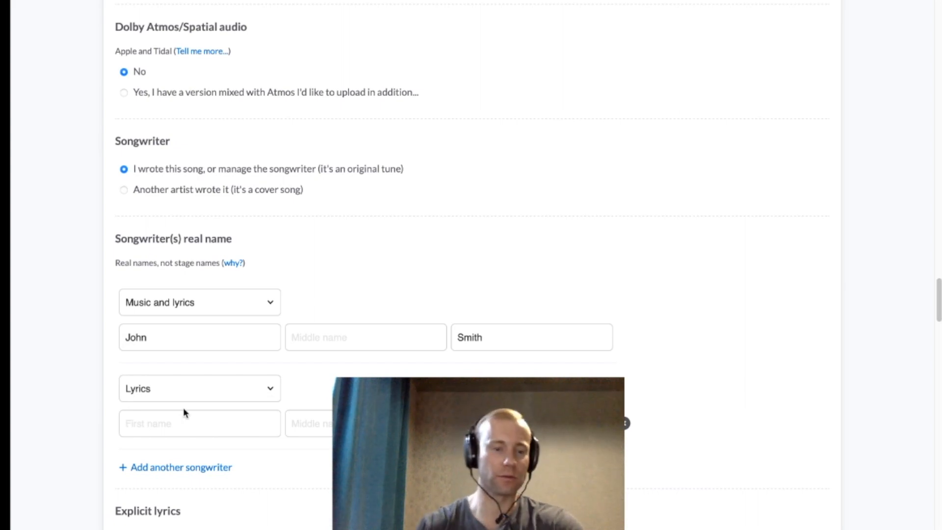
{"action": "type", "text": "C"}
{"action": "key", "text": "BackSpace"}
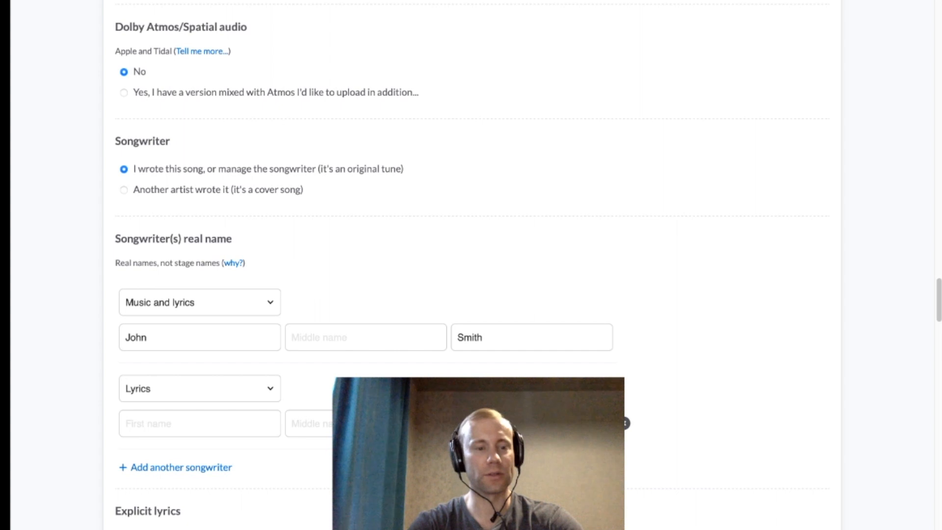
{"action": "type", "text": "Adam"}
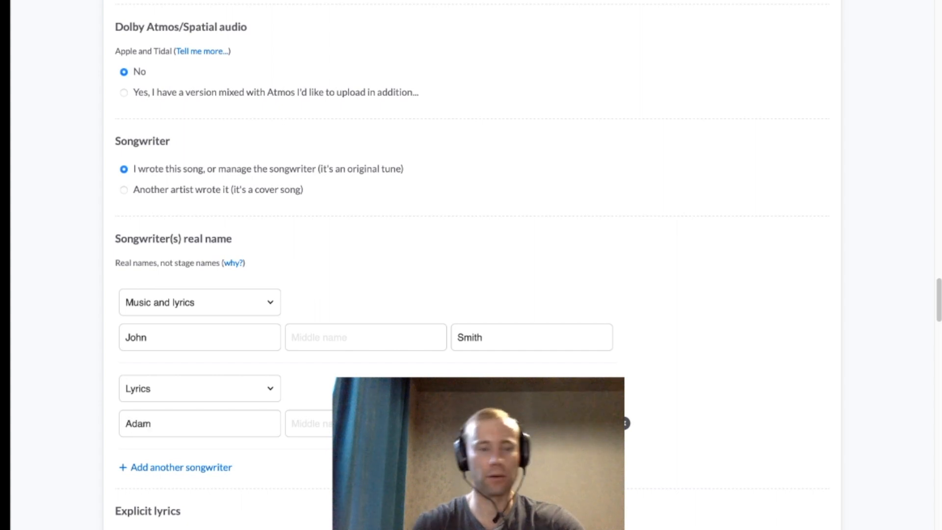
{"action": "left_click", "coordinate": [154, 468]}
{"action": "left_click", "coordinate": [182, 480]}
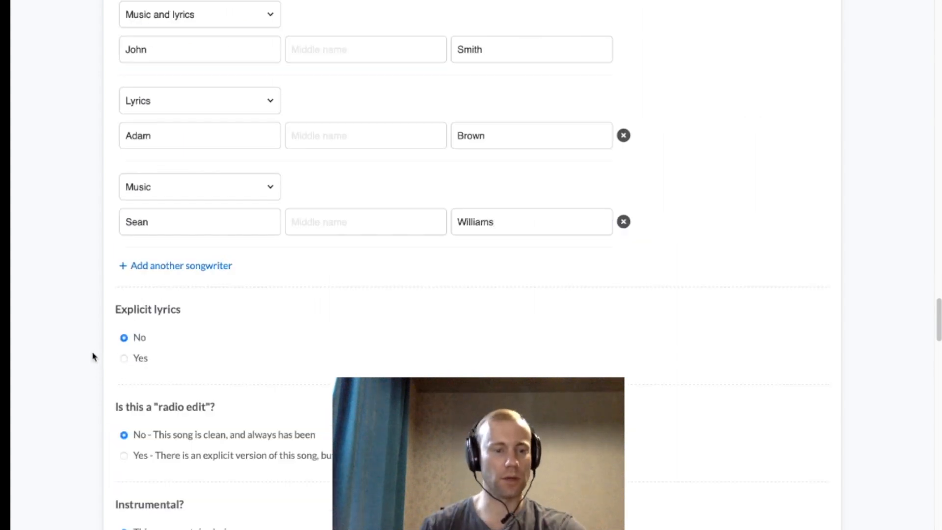
Specify a custom preview clip start time of 00:45 for the track
{"action": "scroll", "coordinate": [97, 374], "scroll_direction": "down", "scroll_amount": 3}
{"action": "scroll", "coordinate": [144, 381], "scroll_direction": "down", "scroll_amount": 3}
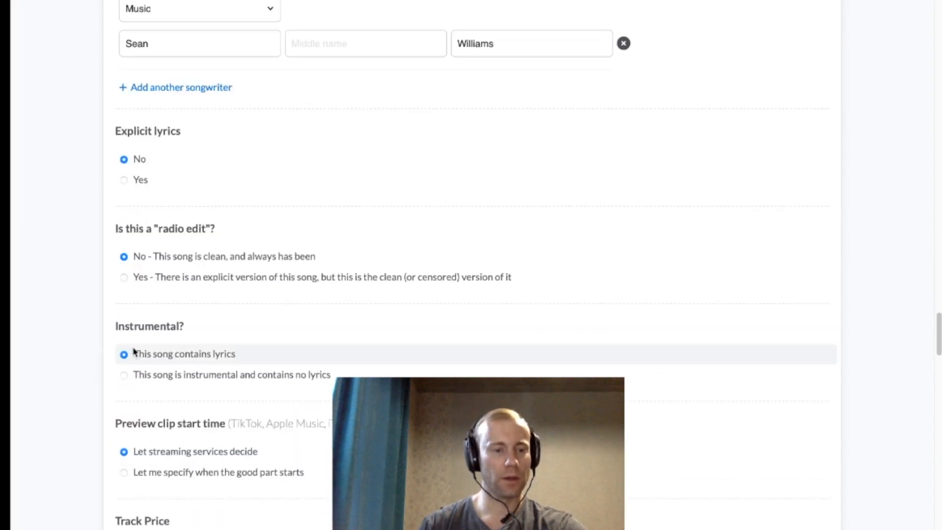
{"action": "scroll", "coordinate": [164, 358], "scroll_direction": "down", "scroll_amount": 2}
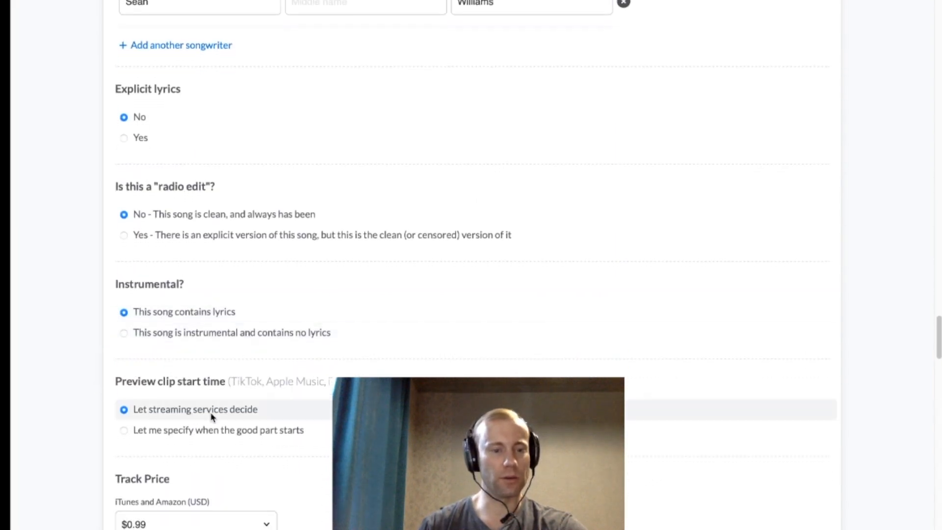
{"action": "left_click", "coordinate": [123, 414]}
{"action": "scroll", "coordinate": [190, 435], "scroll_direction": "down", "scroll_amount": 1}
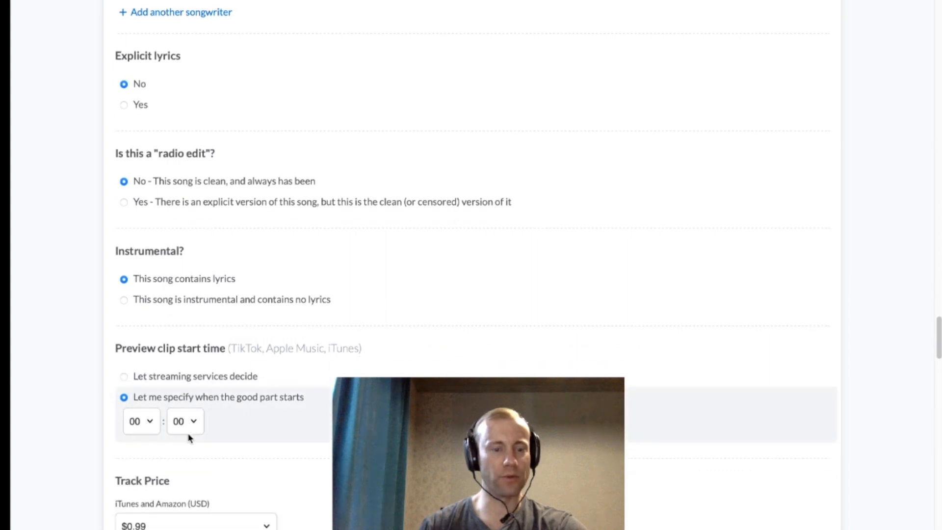
{"action": "left_click", "coordinate": [154, 424]}
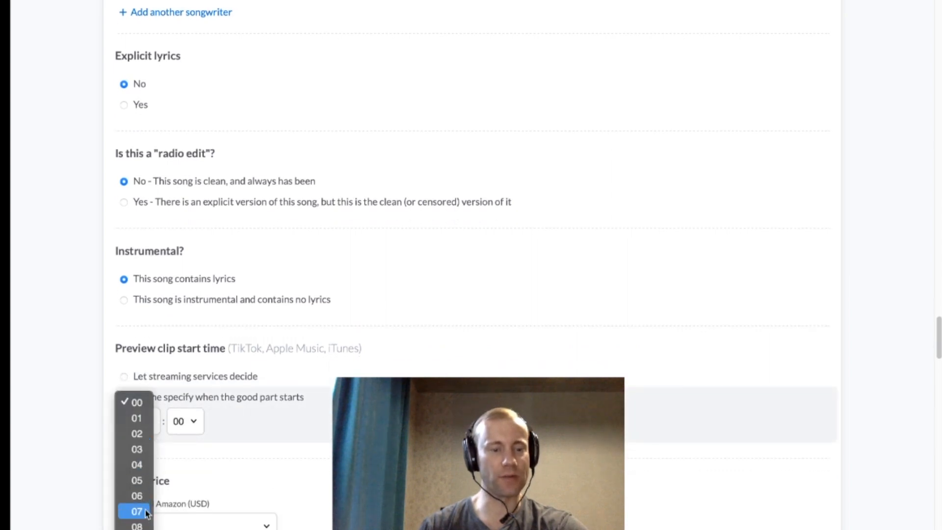
{"action": "left_click", "coordinate": [141, 405]}
{"action": "left_click", "coordinate": [184, 425]}
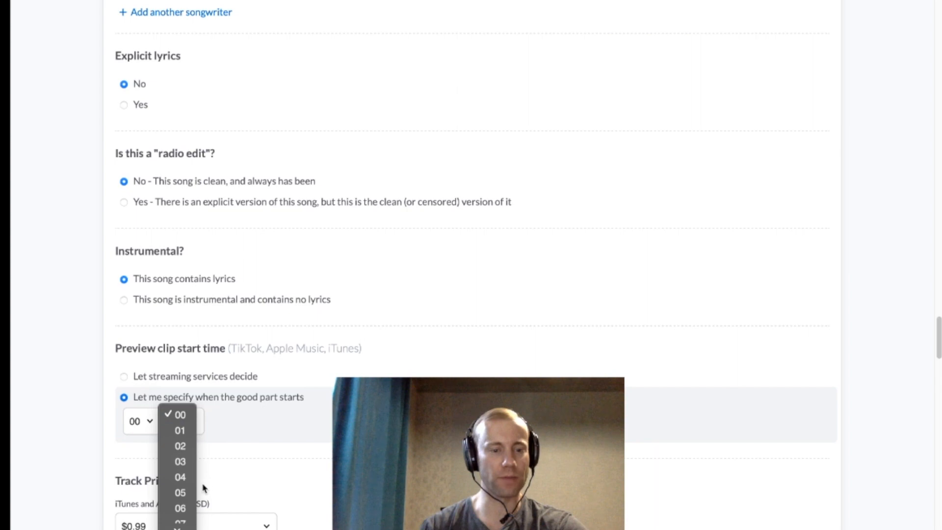
{"action": "scroll", "coordinate": [196, 490], "scroll_direction": "down", "scroll_amount": 10}
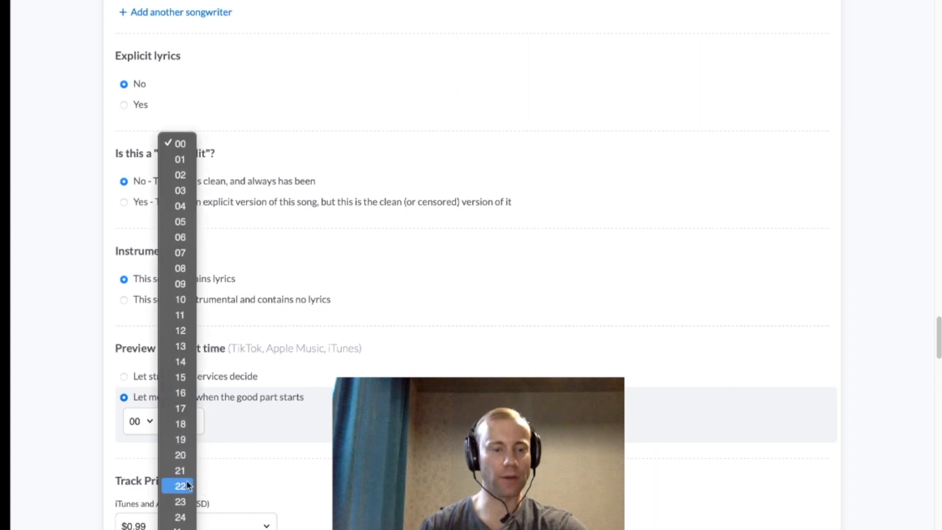
{"action": "scroll", "coordinate": [188, 485], "scroll_direction": "down", "scroll_amount": 8}
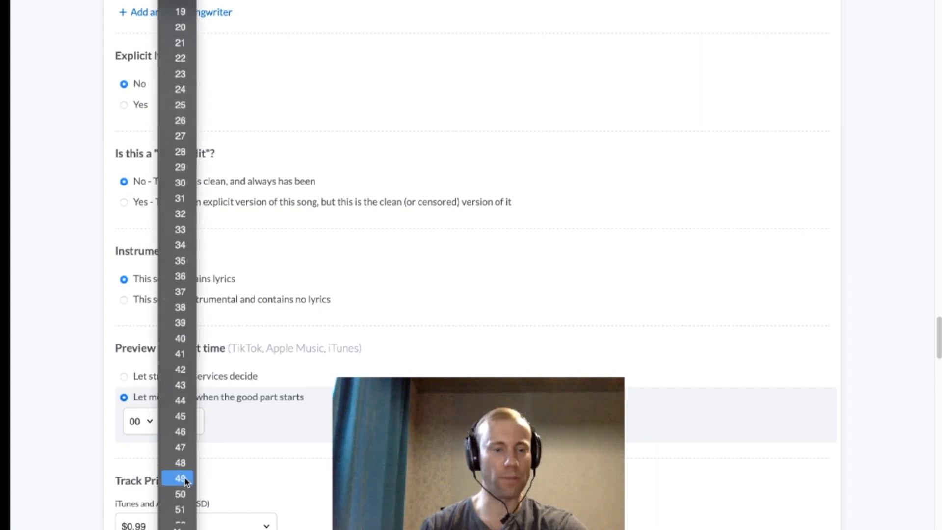
{"action": "left_click", "coordinate": [177, 416]}
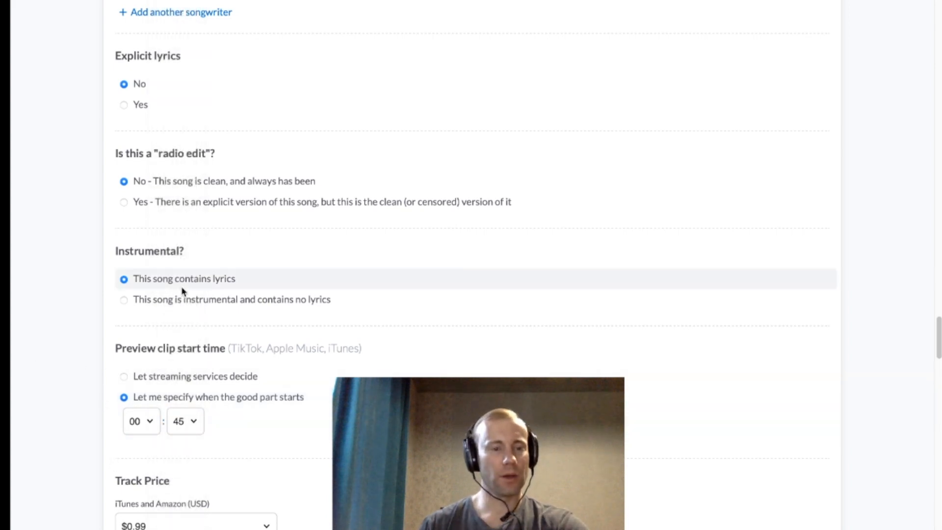
Review the track price and the Spotify, Apple and YouTube Music profile links in the featured artists' mapping
{"action": "scroll", "coordinate": [123, 420], "scroll_direction": "down", "scroll_amount": 5}
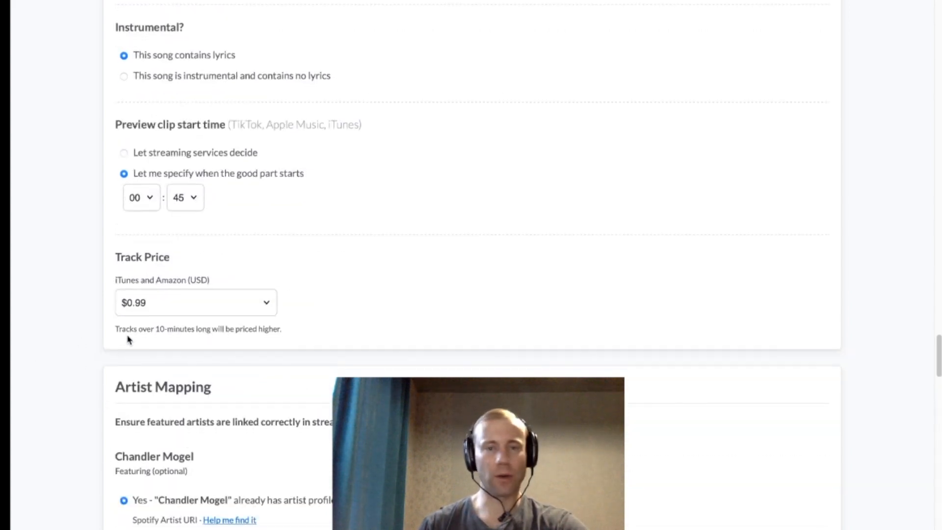
{"action": "scroll", "coordinate": [93, 369], "scroll_direction": "down", "scroll_amount": 4}
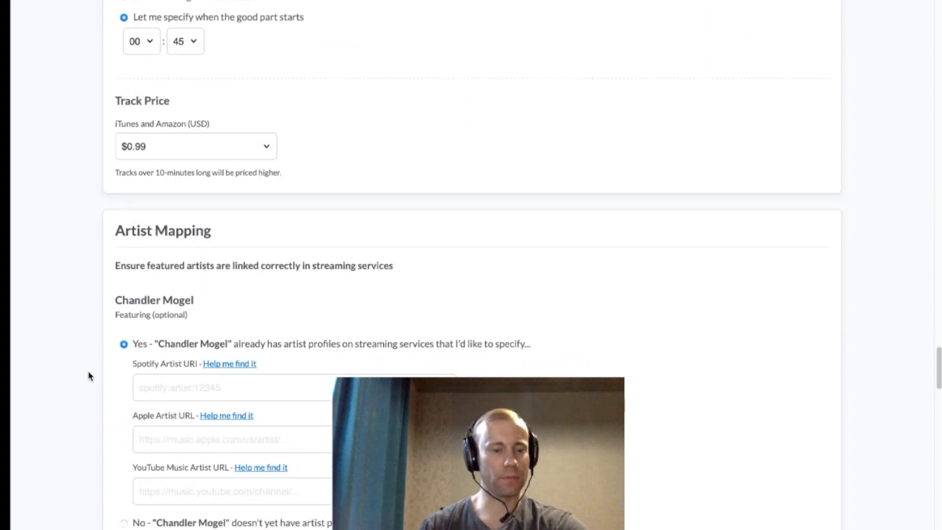
{"action": "left_click", "coordinate": [180, 391]}
{"action": "scroll", "coordinate": [80, 382], "scroll_direction": "down", "scroll_amount": 3}
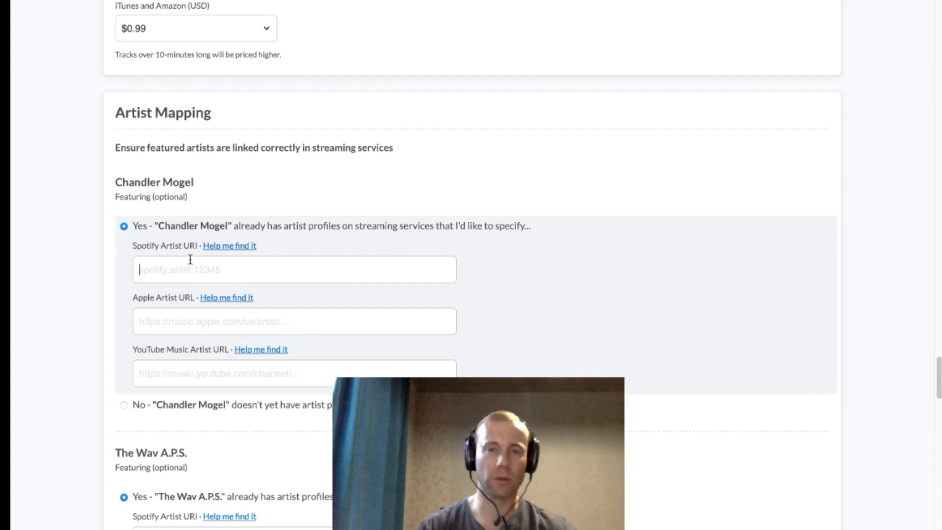
{"action": "scroll", "coordinate": [116, 389], "scroll_direction": "down", "scroll_amount": 5}
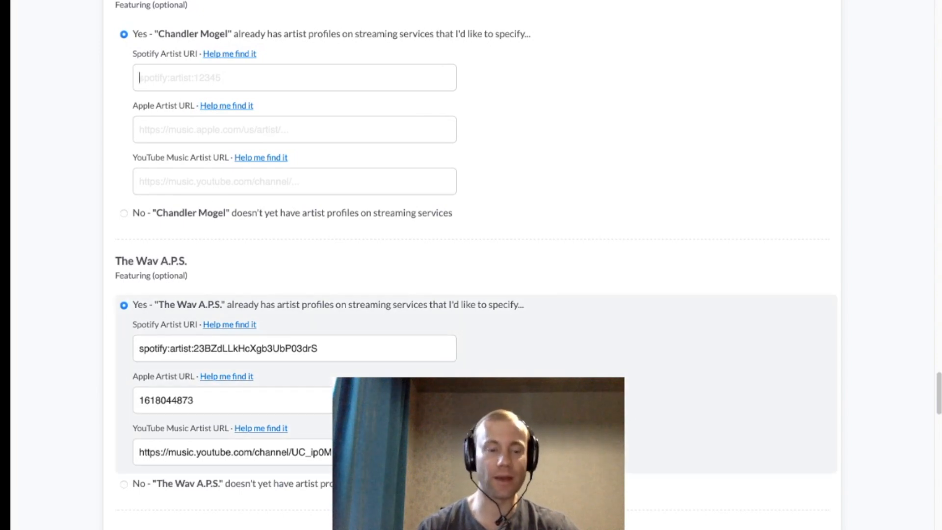
{"action": "scroll", "coordinate": [310, 385], "scroll_direction": "down", "scroll_amount": 2}
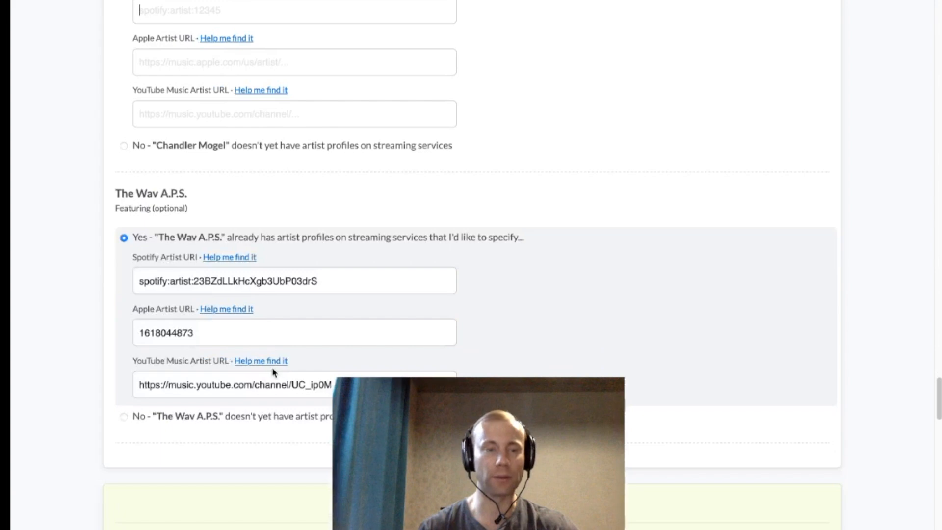
{"action": "scroll", "coordinate": [98, 363], "scroll_direction": "down", "scroll_amount": 6}
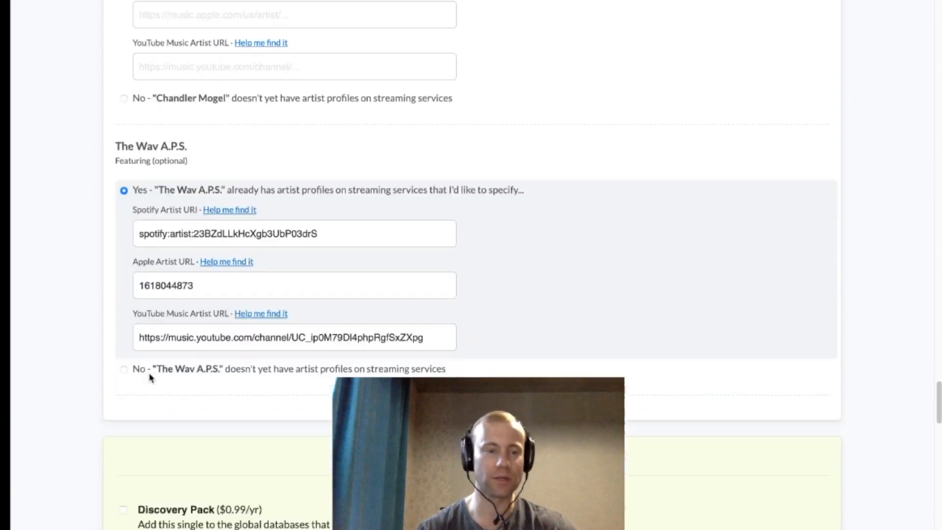
Add the Discovery Pack extra ($0.99/yr) to the single
{"action": "scroll", "coordinate": [85, 361], "scroll_direction": "down", "scroll_amount": 3}
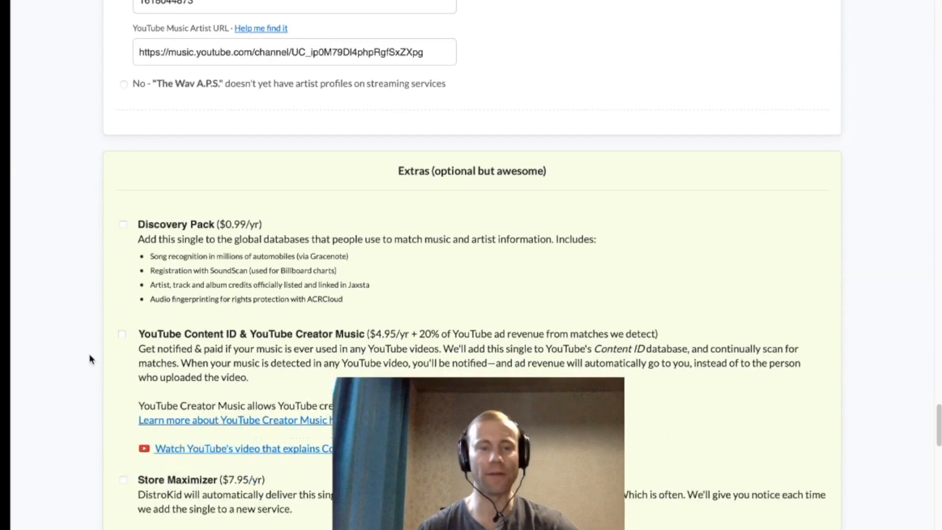
{"action": "scroll", "coordinate": [95, 359], "scroll_direction": "down", "scroll_amount": 1}
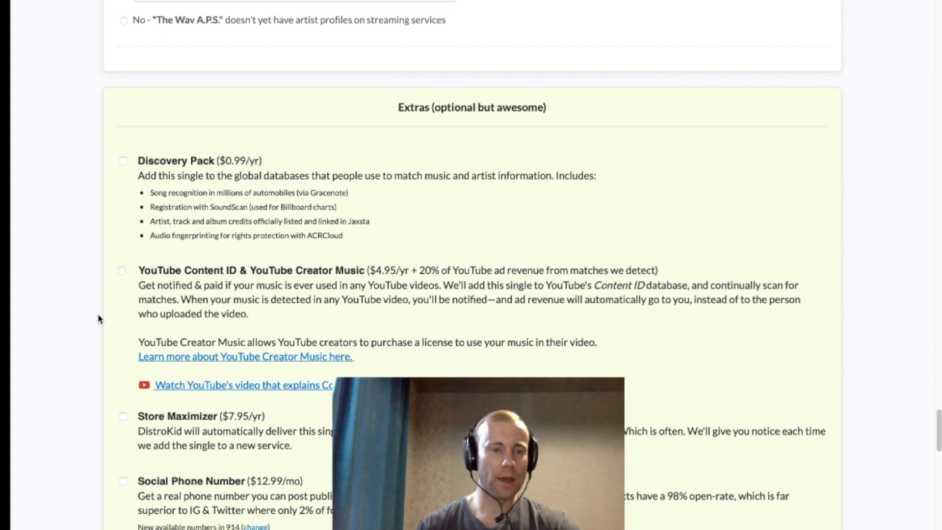
{"action": "left_click", "coordinate": [123, 161]}
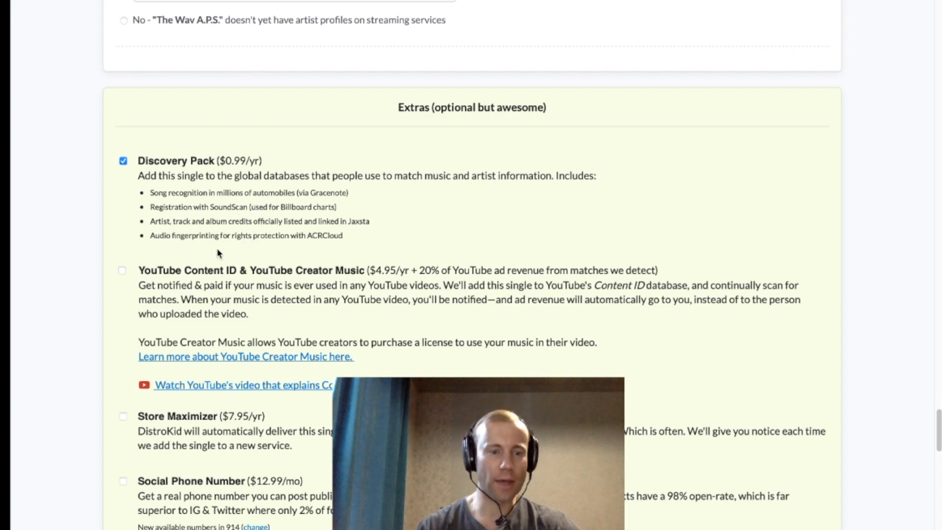
{"action": "scroll", "coordinate": [228, 264], "scroll_direction": "down", "scroll_amount": 3}
{"action": "scroll", "coordinate": [93, 304], "scroll_direction": "up", "scroll_amount": 3}
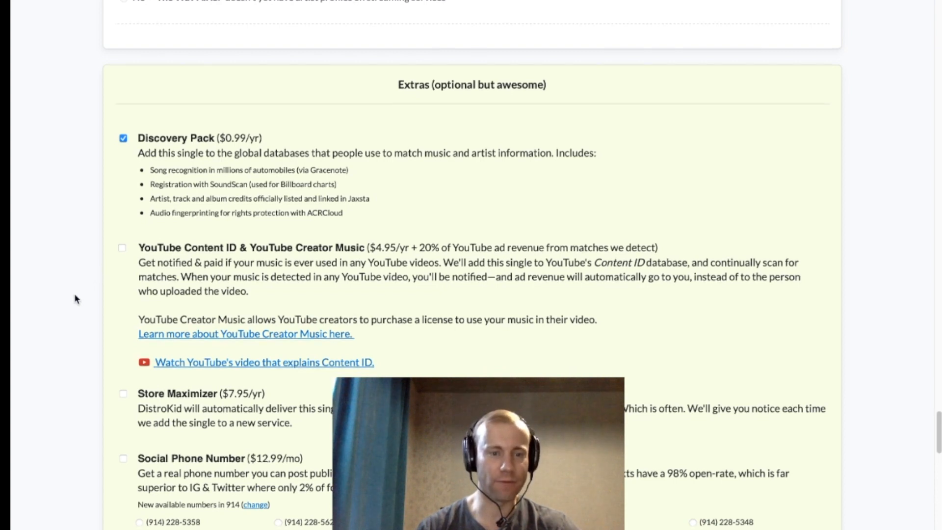
Leave the remaining extras off and accept the mandatory statements on YouTube Music, recording authorization and use of other artists' names
{"action": "scroll", "coordinate": [75, 298], "scroll_direction": "down", "scroll_amount": 1}
{"action": "scroll", "coordinate": [76, 298], "scroll_direction": "down", "scroll_amount": 2}
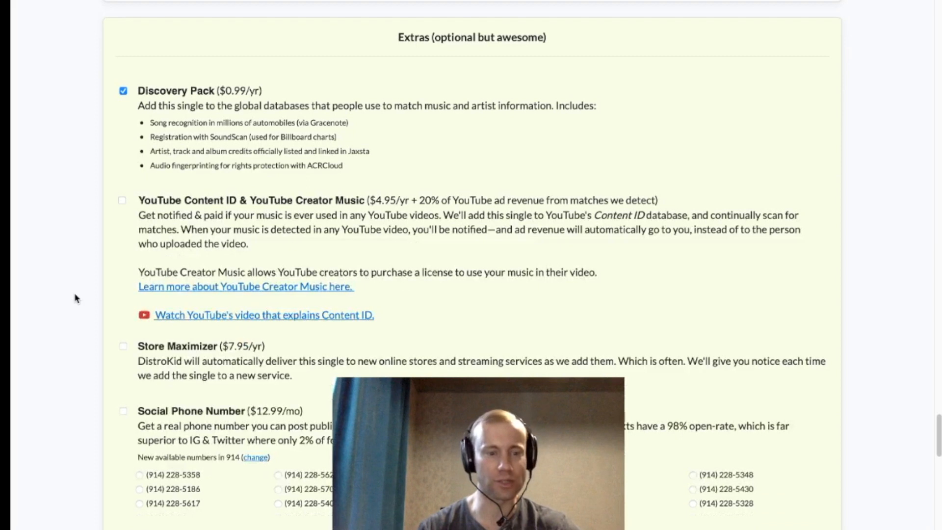
{"action": "scroll", "coordinate": [75, 299], "scroll_direction": "down", "scroll_amount": 2}
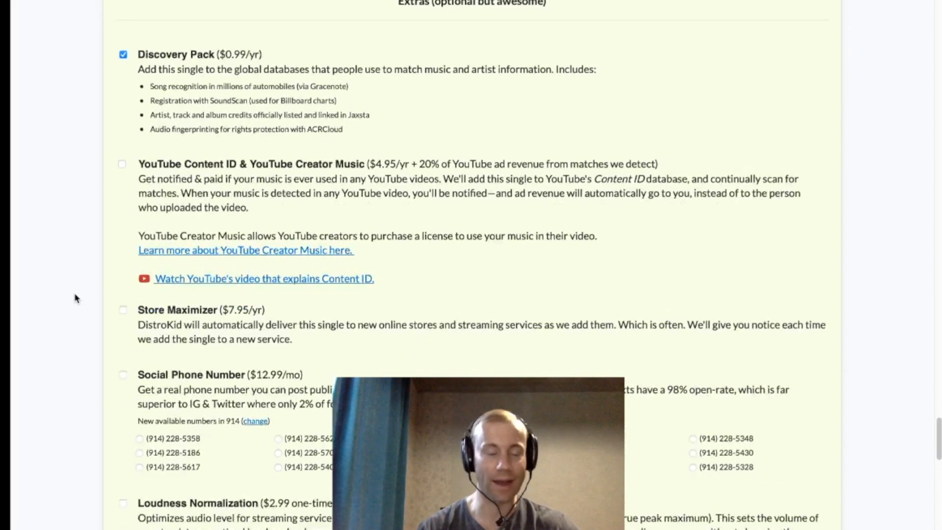
{"action": "scroll", "coordinate": [73, 299], "scroll_direction": "down", "scroll_amount": 6}
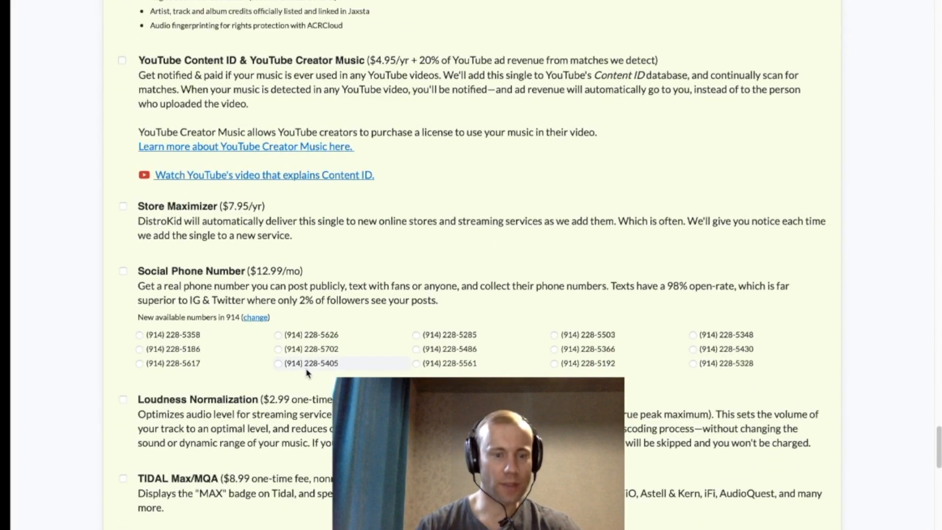
{"action": "scroll", "coordinate": [120, 316], "scroll_direction": "down", "scroll_amount": 20}
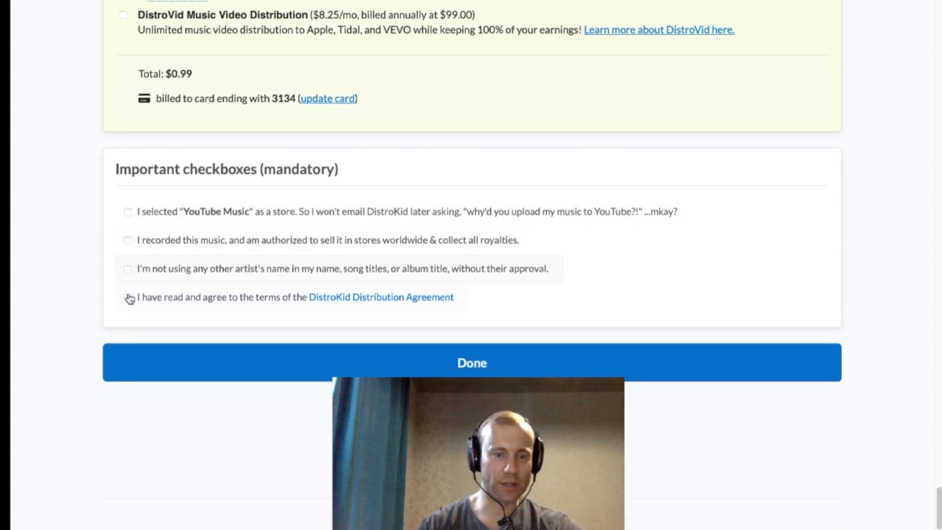
{"action": "left_click", "coordinate": [128, 212]}
{"action": "left_click", "coordinate": [128, 240]}
{"action": "left_click", "coordinate": [129, 271]}
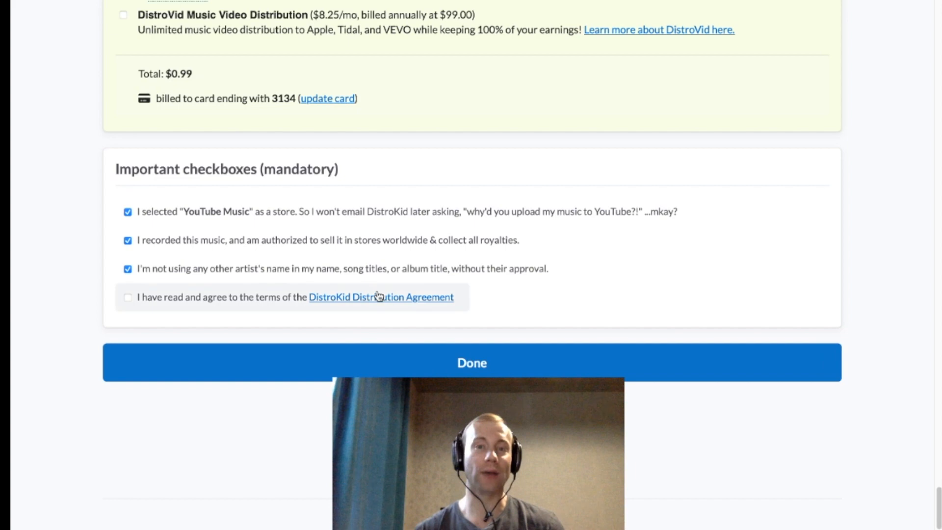
Change the number of songs to 2 songs and review the Album Title and Track 1 sections of the form
{"action": "scroll", "coordinate": [352, 318], "scroll_direction": "up", "scroll_amount": 20}
{"action": "scroll", "coordinate": [349, 320], "scroll_direction": "up", "scroll_amount": 15}
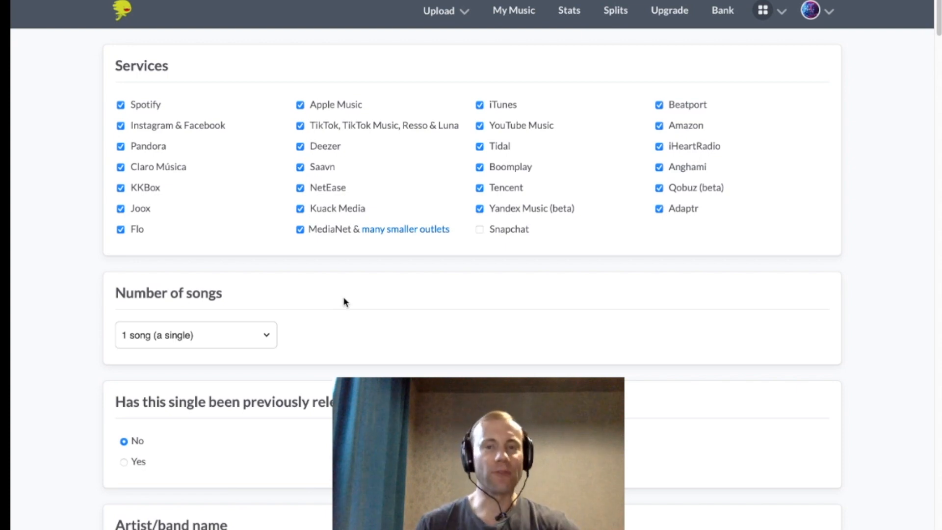
{"action": "left_click", "coordinate": [280, 339]}
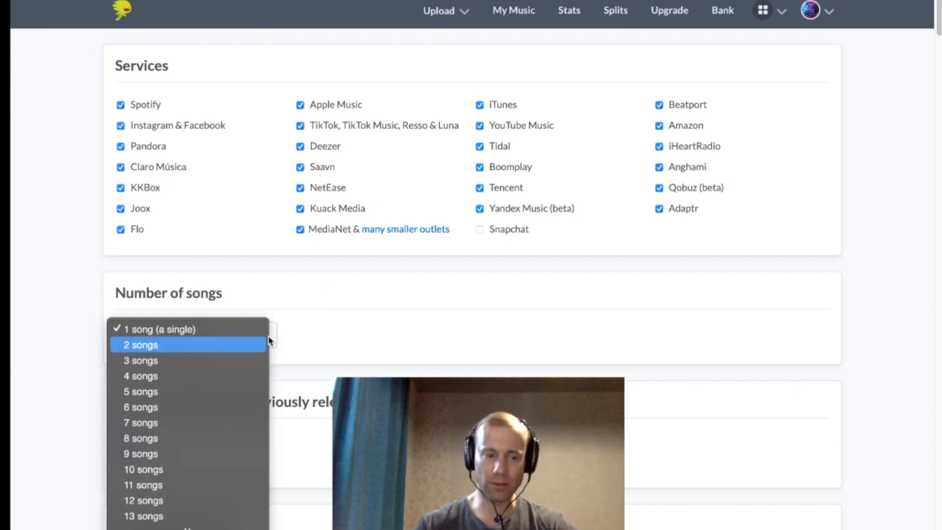
{"action": "left_click", "coordinate": [206, 345]}
{"action": "scroll", "coordinate": [57, 319], "scroll_direction": "down", "scroll_amount": 8}
{"action": "scroll", "coordinate": [57, 322], "scroll_direction": "down", "scroll_amount": 15}
{"action": "scroll", "coordinate": [57, 322], "scroll_direction": "down", "scroll_amount": 6}
{"action": "scroll", "coordinate": [84, 230], "scroll_direction": "down", "scroll_amount": 13}
{"action": "scroll", "coordinate": [75, 245], "scroll_direction": "down", "scroll_amount": 10}
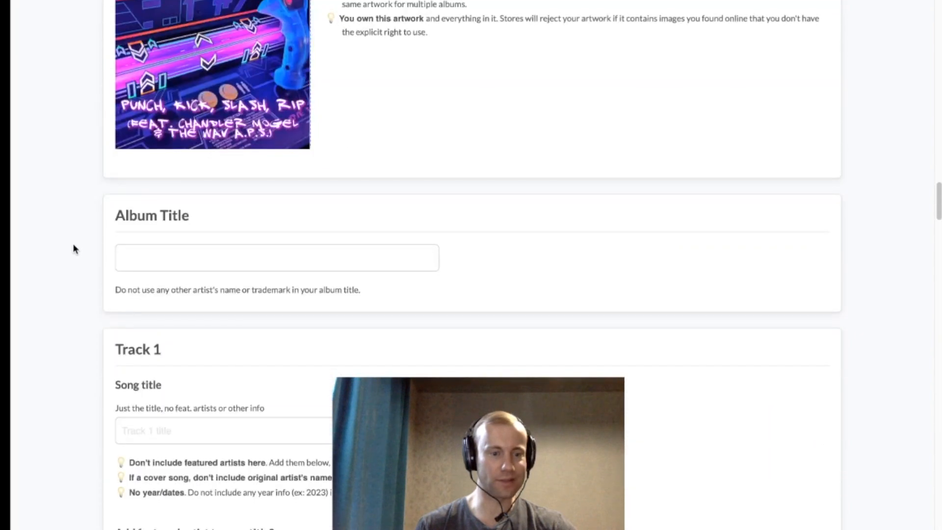
Replace the album cover with the artwork version from the October 2023 folder that leaves out the featured artists' names
{"action": "scroll", "coordinate": [74, 249], "scroll_direction": "down", "scroll_amount": 2}
{"action": "left_click", "coordinate": [187, 210]}
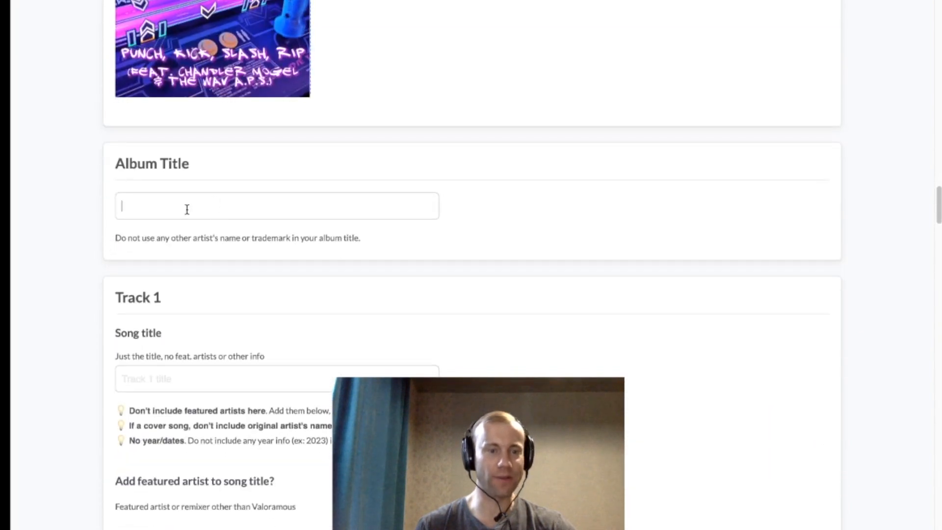
{"action": "scroll", "coordinate": [152, 241], "scroll_direction": "up", "scroll_amount": 10}
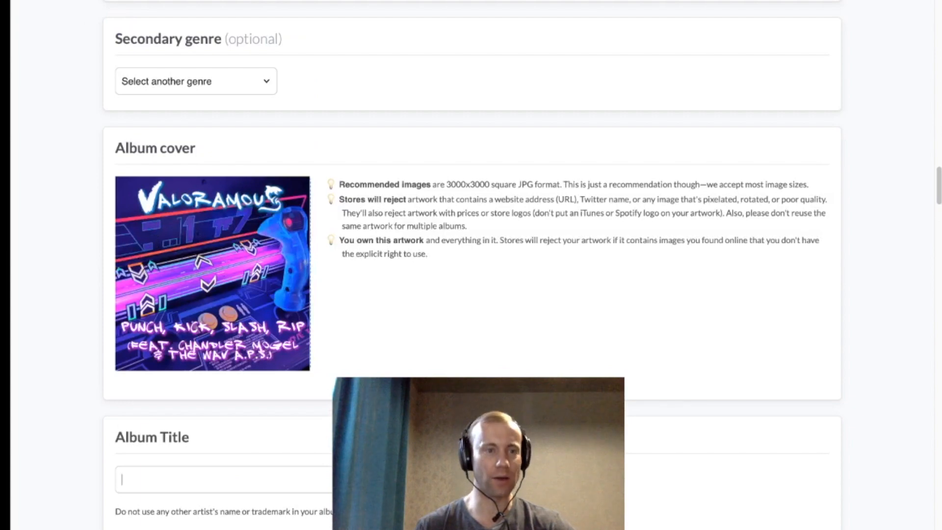
{"action": "key", "text": "ctrl+super+f"}
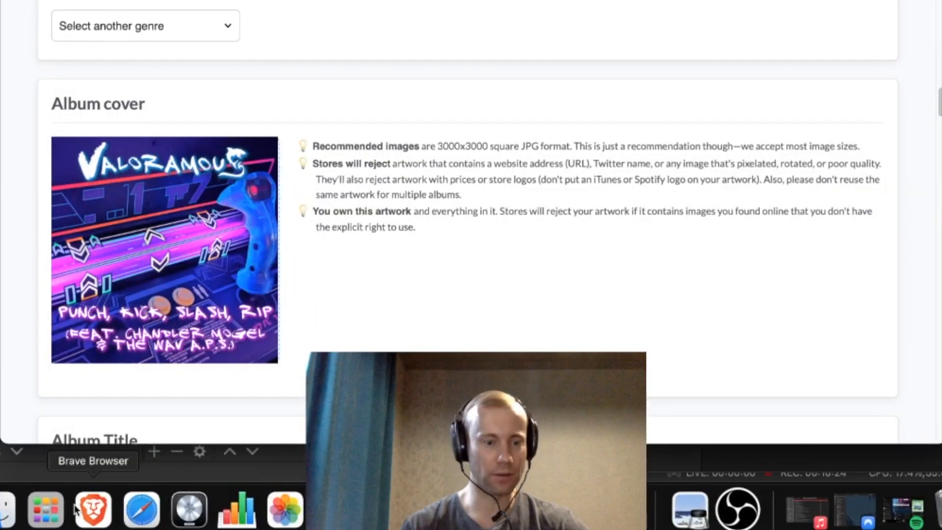
{"action": "left_click", "coordinate": [4, 510]}
{"action": "left_click", "coordinate": [756, 148]}
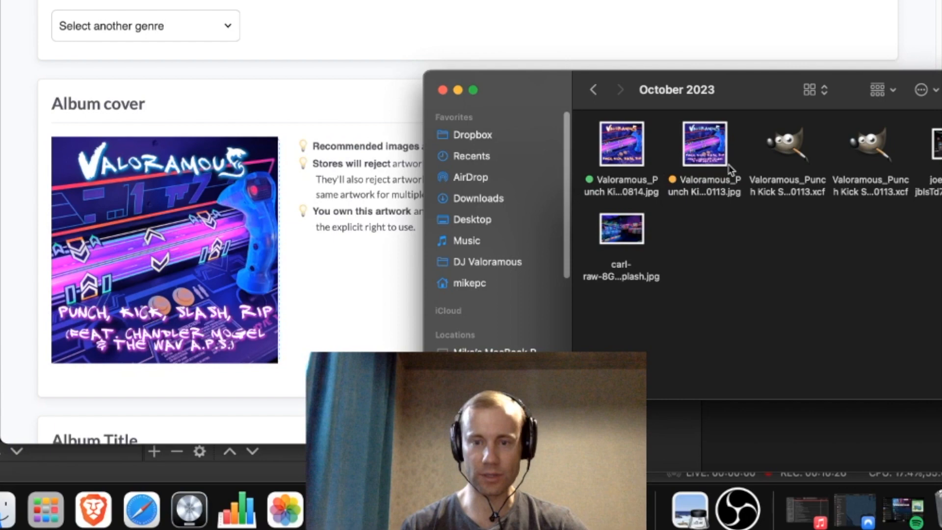
{"action": "left_click_drag", "start_coordinate": [645, 152], "coordinate": [176, 201]}
{"action": "left_click", "coordinate": [234, 111]}
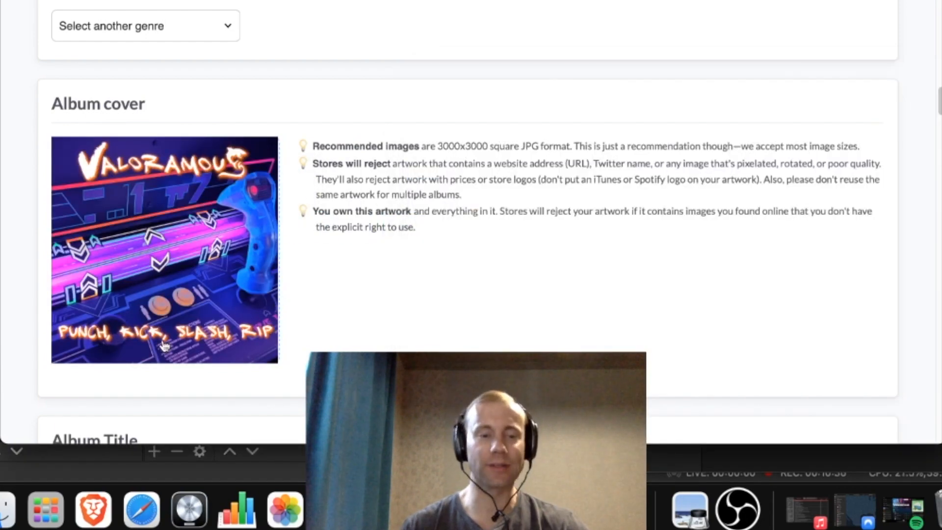
Enter "Punch, Kick, Slash, Rip EP" as the album title
{"action": "scroll", "coordinate": [254, 277], "scroll_direction": "down", "scroll_amount": 5}
{"action": "left_click", "coordinate": [255, 277]}
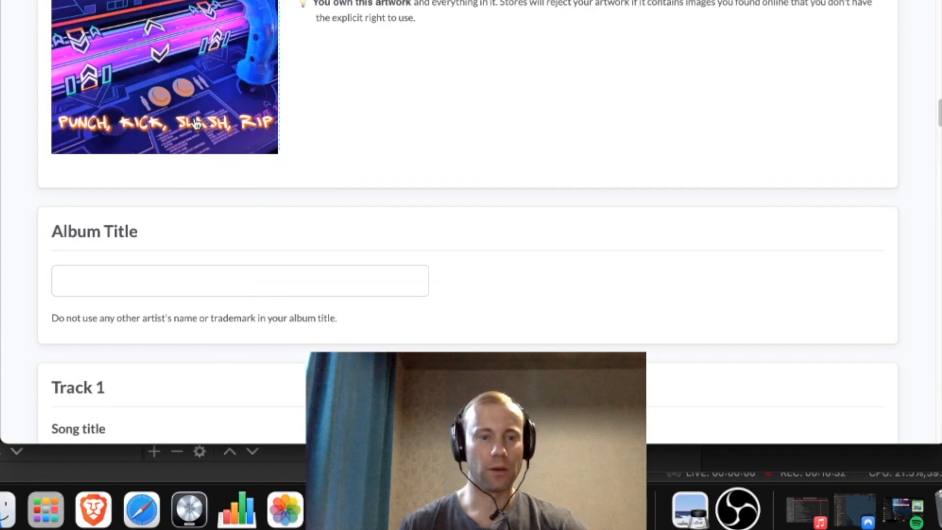
{"action": "scroll", "coordinate": [193, 251], "scroll_direction": "down", "scroll_amount": 1}
{"action": "type", "text": "Punch, Kic"}
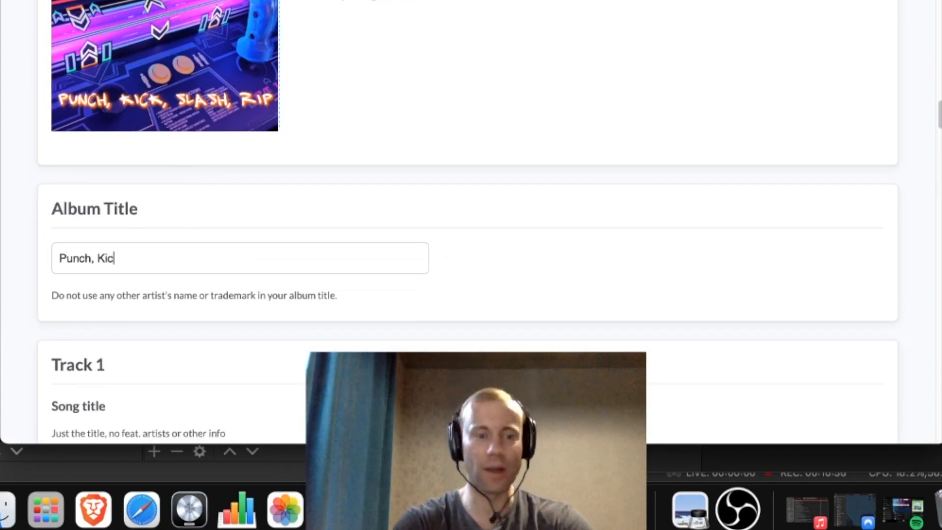
{"action": "type", "text": "k, "}
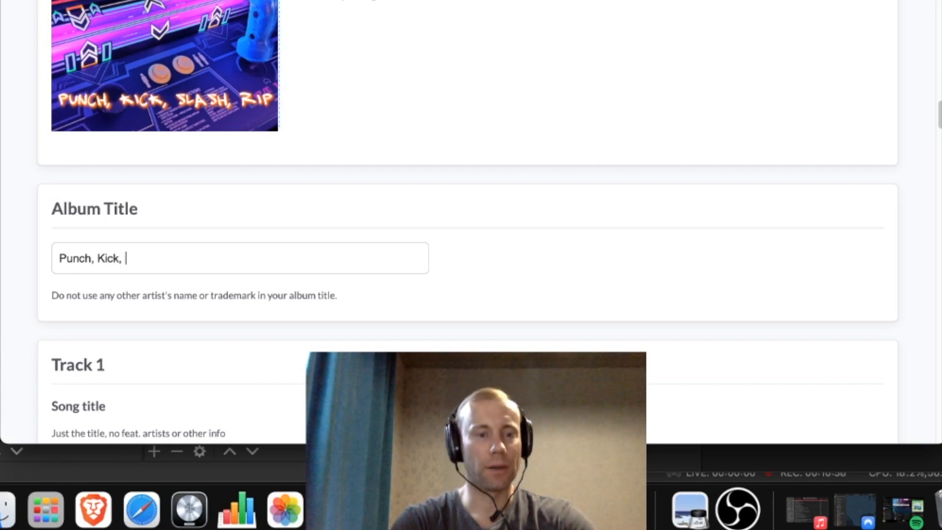
{"action": "type", "text": "Slash, Rip EP"}
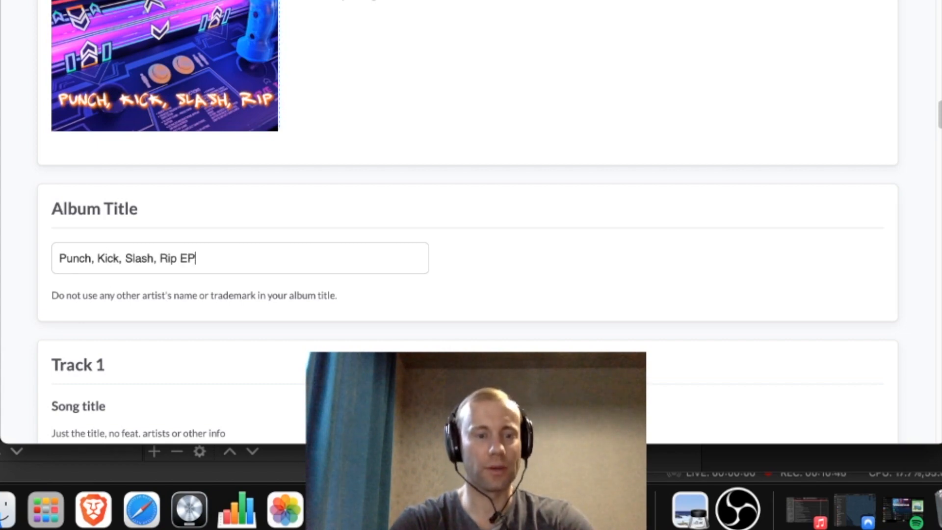
Enter "Punch, Kick, Slash, Rip" as the song title of Track 1
{"action": "scroll", "coordinate": [290, 231], "scroll_direction": "down", "scroll_amount": 3}
{"action": "left_click", "coordinate": [217, 351]}
{"action": "scroll", "coordinate": [311, 309], "scroll_direction": "down", "scroll_amount": 2}
{"action": "type", "text": "PUnch,"}
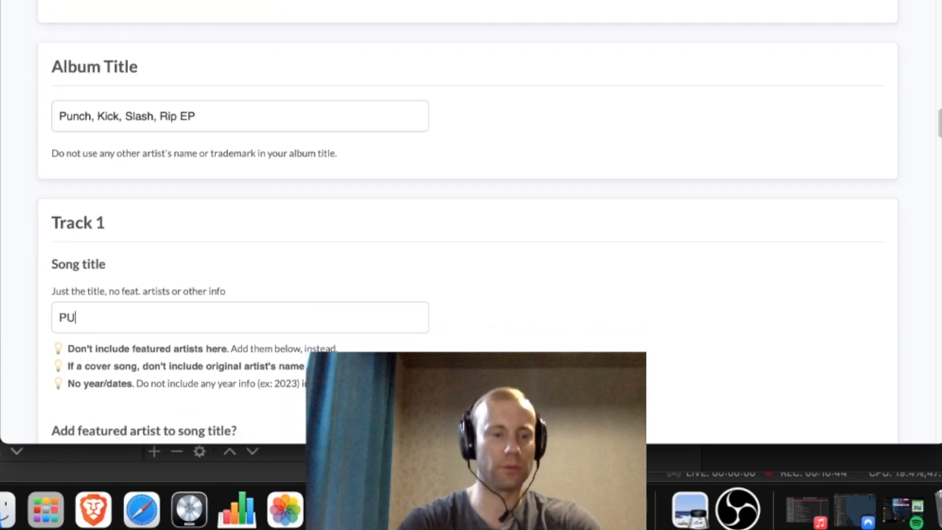
{"action": "key", "text": "BackSpace"}
{"action": "key", "text": "BackSpace"}
{"action": "key", "text": "BackSpace"}
{"action": "key", "text": "BackSpace"}
{"action": "key", "text": "BackSpace"}
{"action": "key", "text": "BackSpace"}
{"action": "type", "text": "Punch, K"}
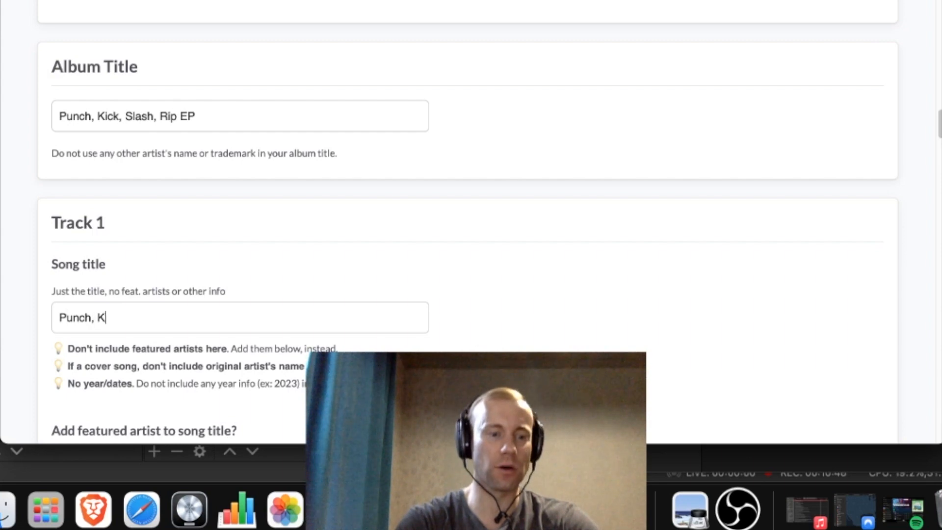
{"action": "type", "text": "ick, Slash, Rip"}
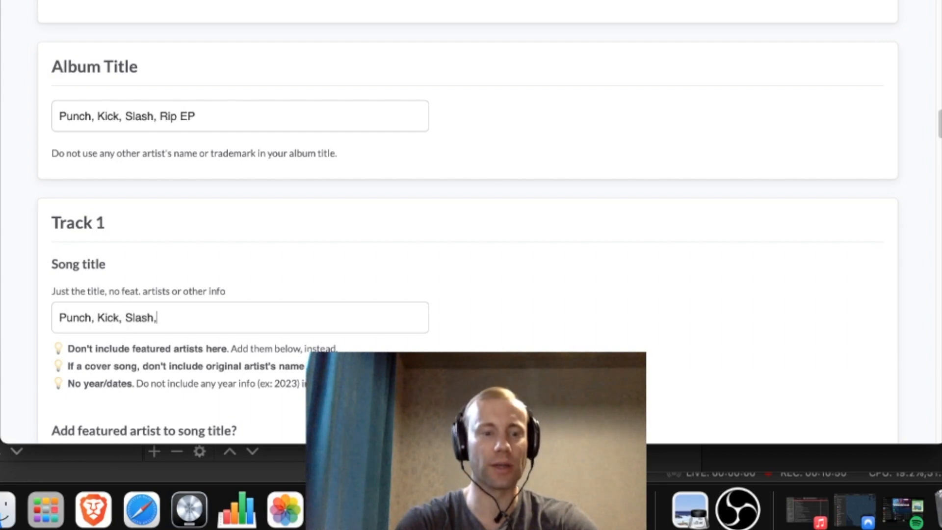
Enter "Throw It All Away" as the song title of Track 2
{"action": "scroll", "coordinate": [318, 258], "scroll_direction": "down", "scroll_amount": 6}
{"action": "scroll", "coordinate": [318, 257], "scroll_direction": "down", "scroll_amount": 5}
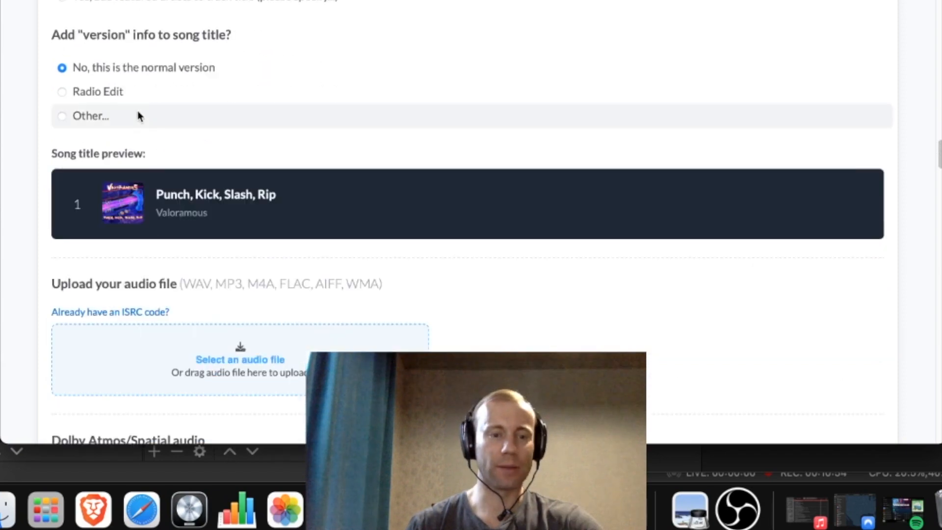
{"action": "scroll", "coordinate": [141, 128], "scroll_direction": "down", "scroll_amount": 4}
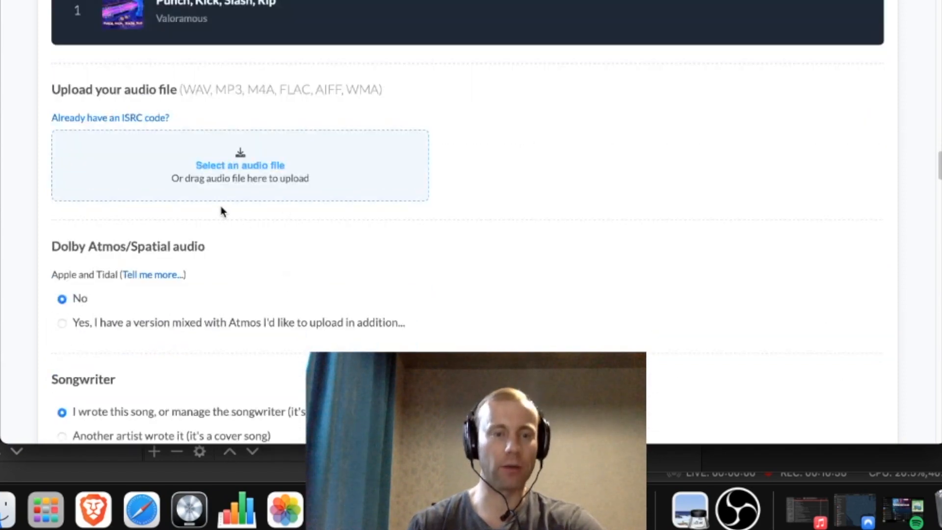
{"action": "scroll", "coordinate": [252, 182], "scroll_direction": "down", "scroll_amount": 5}
{"action": "scroll", "coordinate": [226, 224], "scroll_direction": "down", "scroll_amount": 4}
{"action": "scroll", "coordinate": [124, 105], "scroll_direction": "down", "scroll_amount": 2}
{"action": "scroll", "coordinate": [143, 132], "scroll_direction": "down", "scroll_amount": 10}
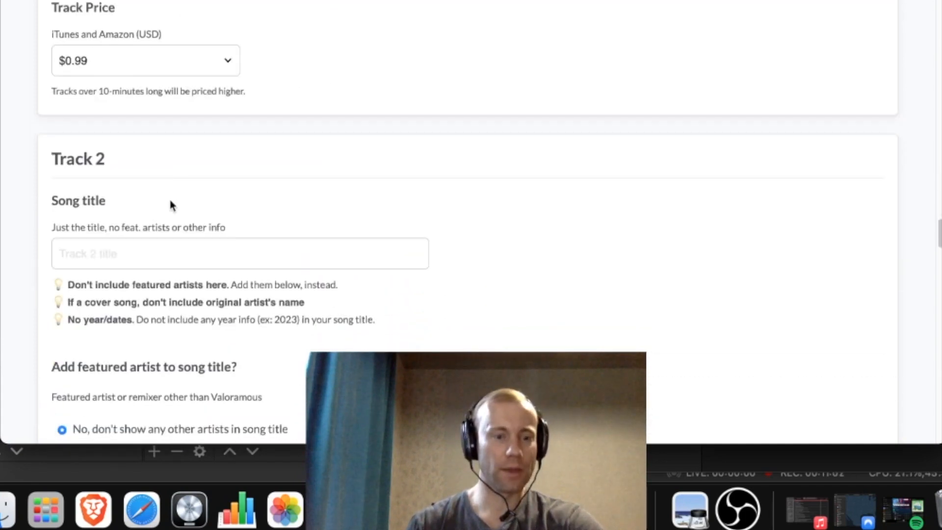
{"action": "left_click", "coordinate": [167, 253]}
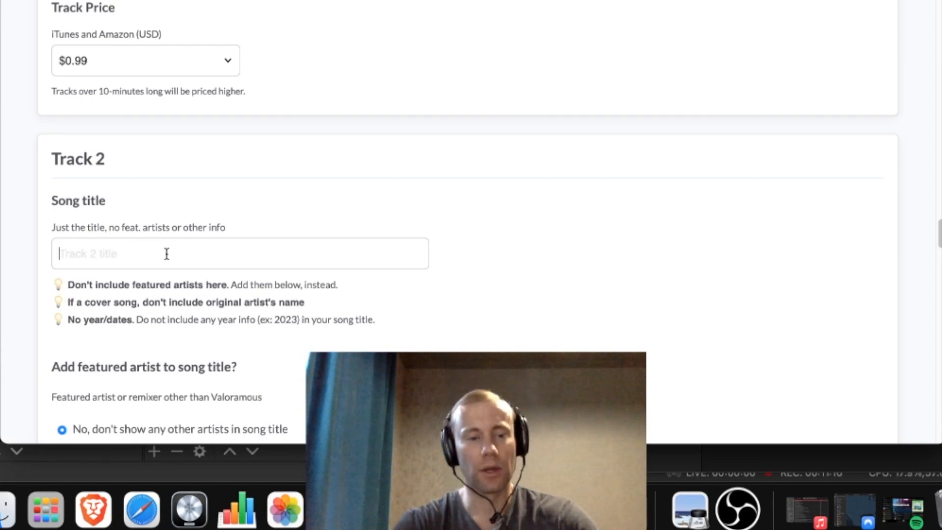
{"action": "type", "text": "Throw IT A"}
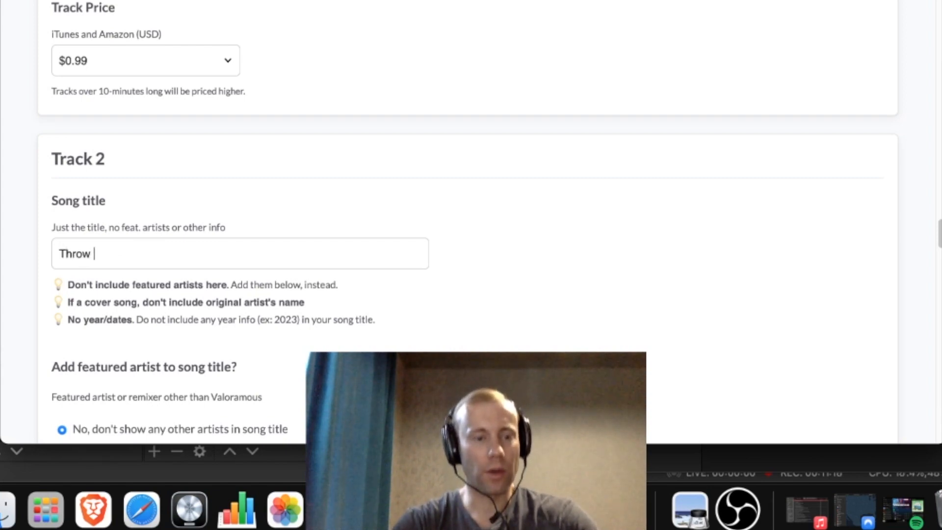
{"action": "key", "text": "BackSpace"}
{"action": "key", "text": "BackSpace"}
{"action": "key", "text": "BackSpace"}
{"action": "type", "text": "t All Away"}
Review Track 2's remaining fields, the Extras pricing for the album and the mandatory statements at the end of the form
{"action": "scroll", "coordinate": [168, 254], "scroll_direction": "down", "scroll_amount": 3}
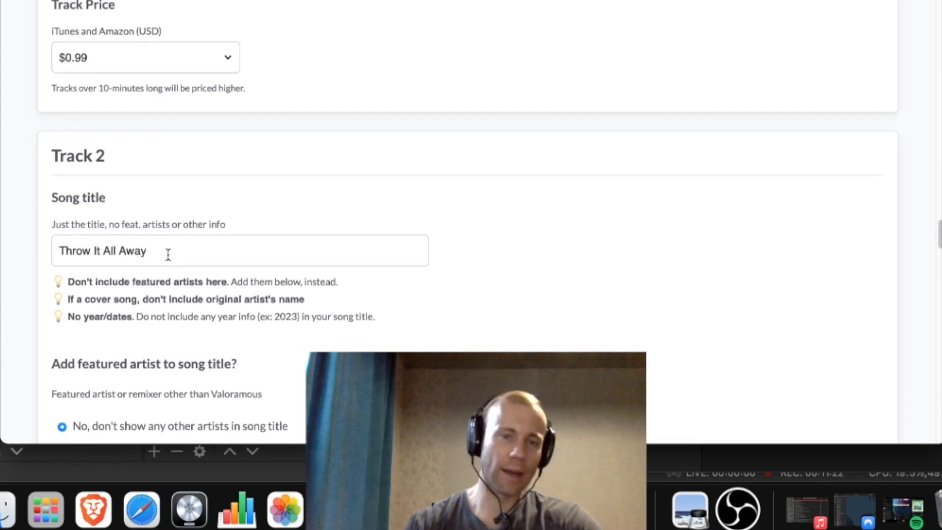
{"action": "scroll", "coordinate": [199, 255], "scroll_direction": "down", "scroll_amount": 9}
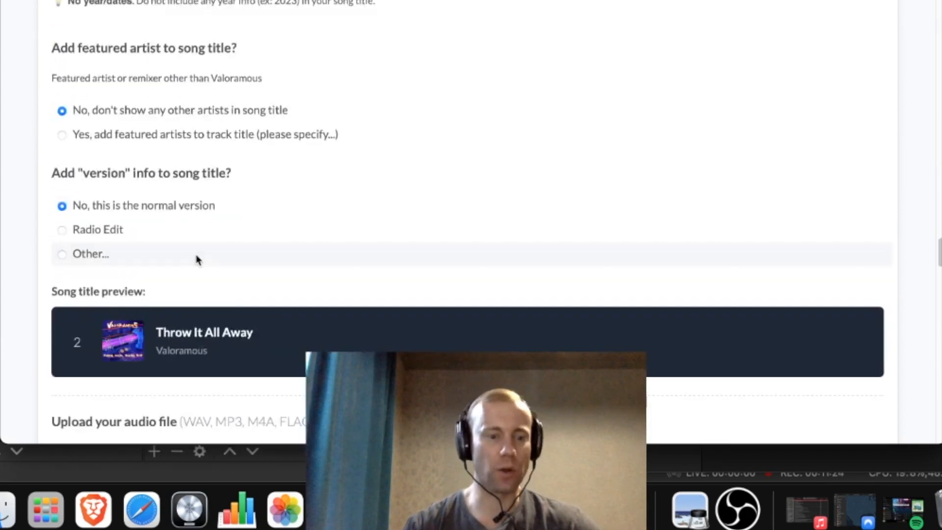
{"action": "scroll", "coordinate": [223, 214], "scroll_direction": "down", "scroll_amount": 4}
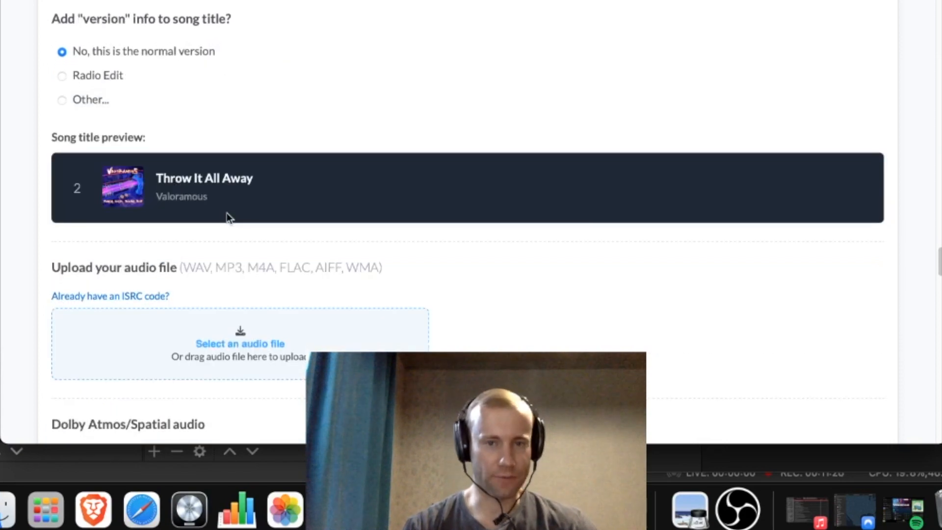
{"action": "scroll", "coordinate": [228, 213], "scroll_direction": "down", "scroll_amount": 20}
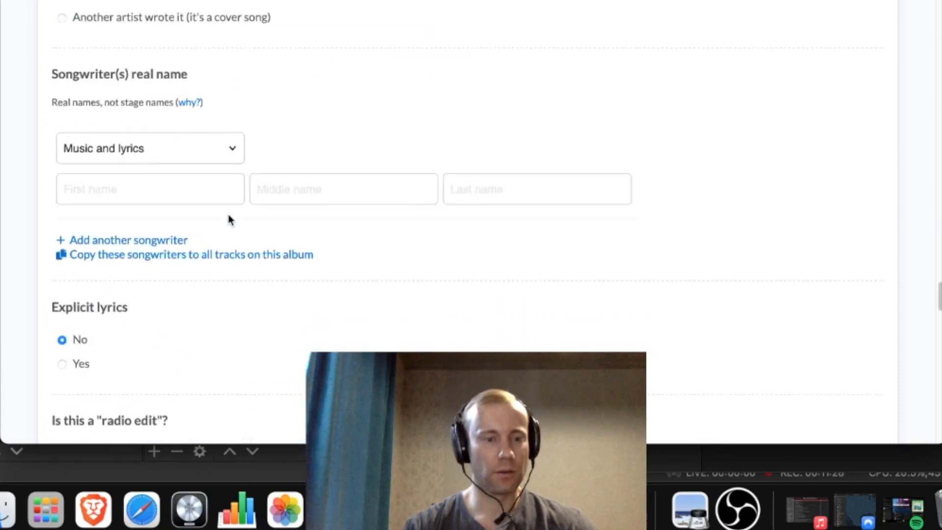
{"action": "scroll", "coordinate": [171, 106], "scroll_direction": "down", "scroll_amount": 18}
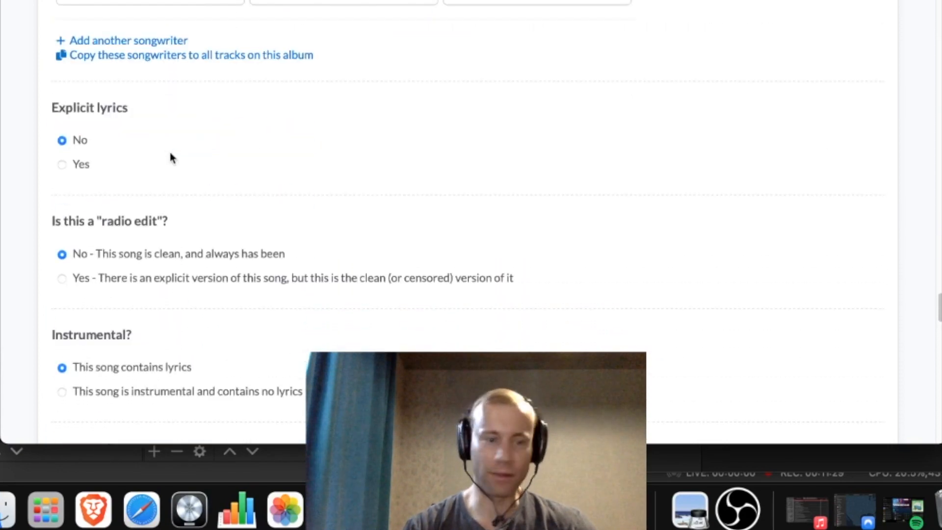
{"action": "scroll", "coordinate": [184, 192], "scroll_direction": "down", "scroll_amount": 7}
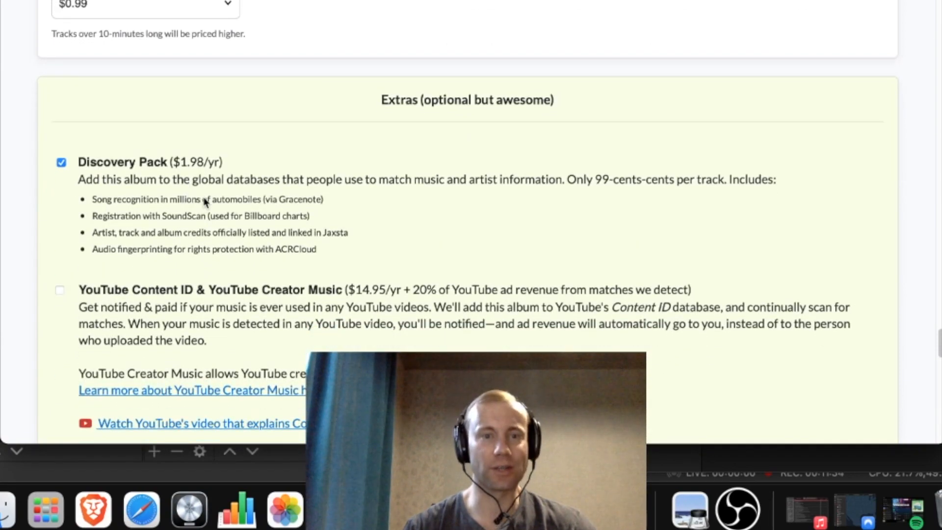
{"action": "scroll", "coordinate": [202, 199], "scroll_direction": "down", "scroll_amount": 20}
{"action": "scroll", "coordinate": [206, 216], "scroll_direction": "up", "scroll_amount": 5}
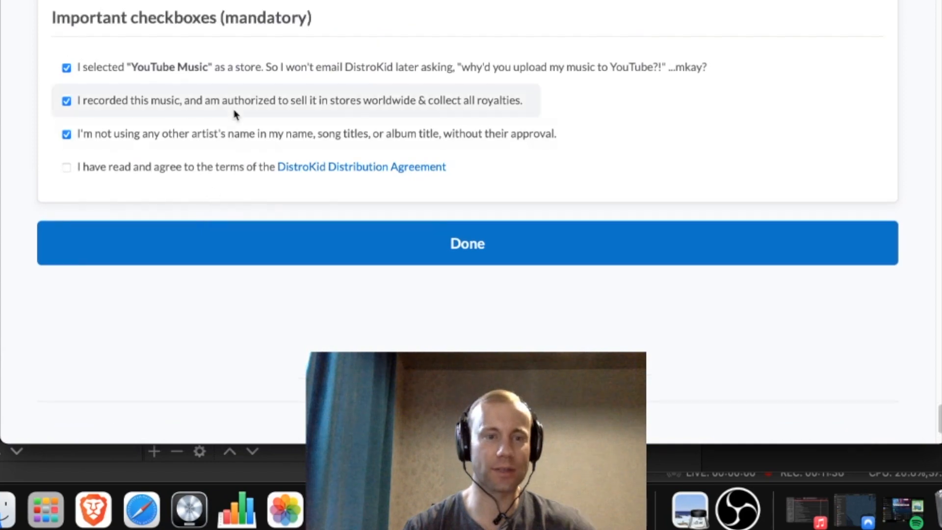
{"action": "scroll", "coordinate": [236, 112], "scroll_direction": "down", "scroll_amount": 1}
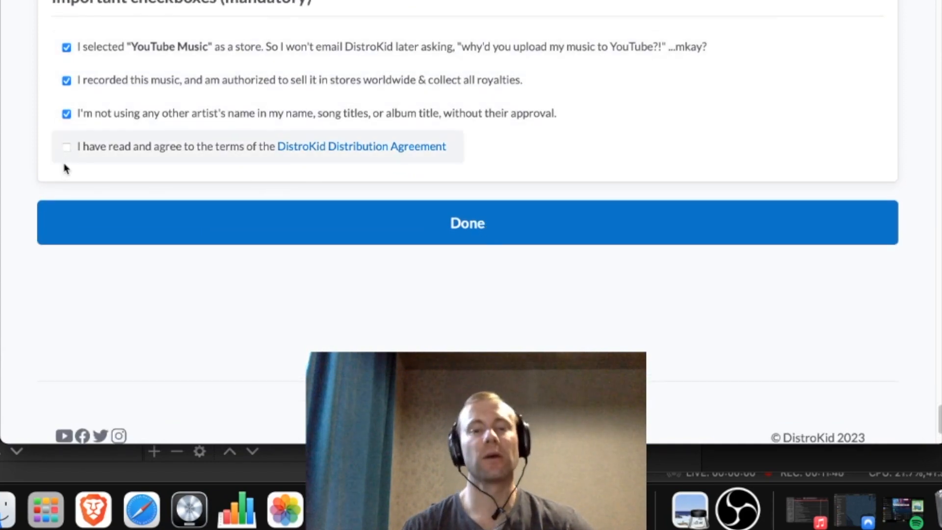
{"action": "left_click", "coordinate": [397, 210]}
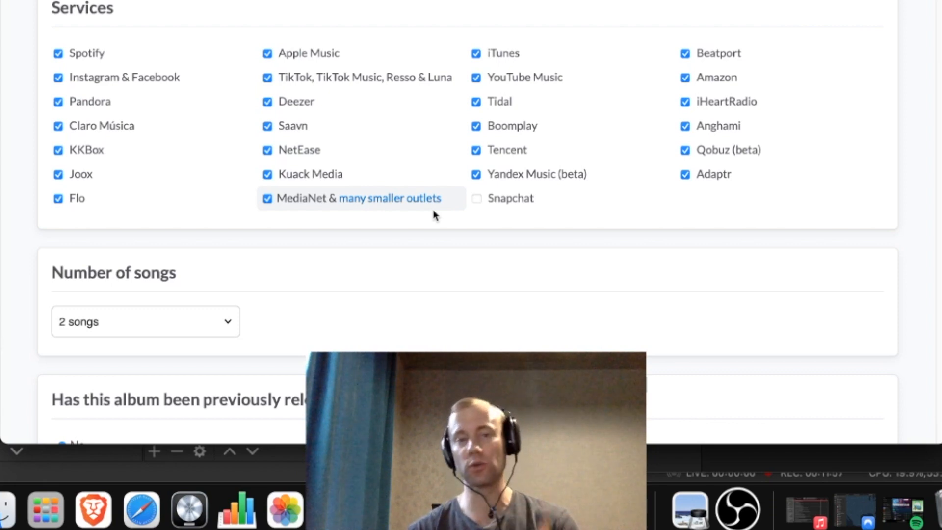
Leave the upload form without submitting it and look through the releases in My Music
{"action": "key", "text": "ctrl+super+f"}
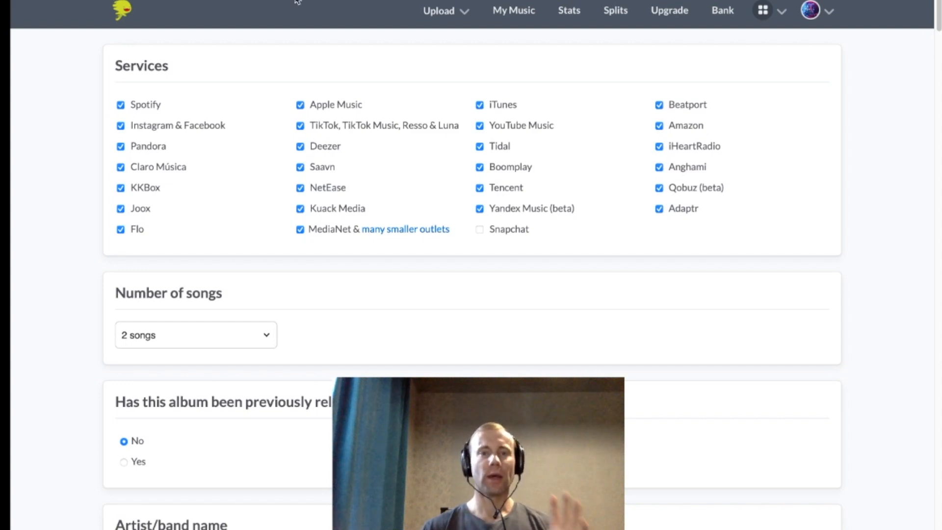
{"action": "left_click", "coordinate": [520, 19]}
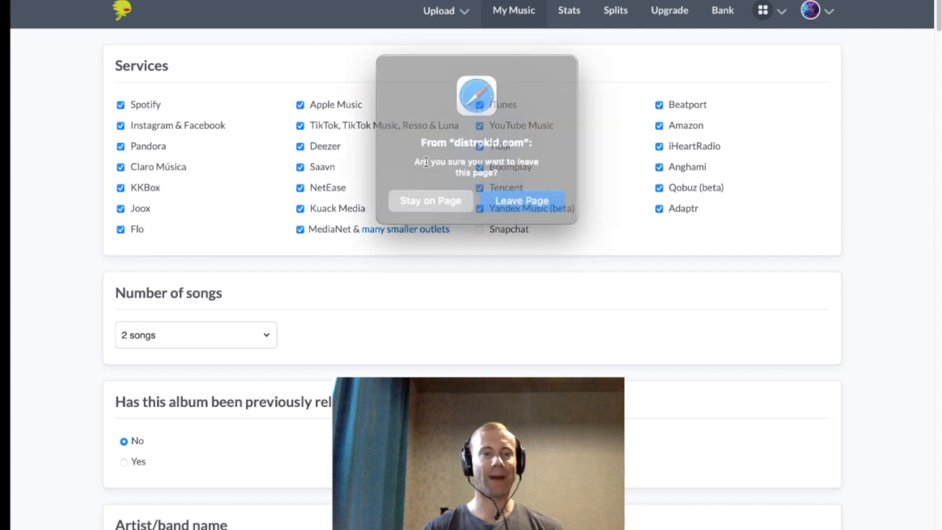
{"action": "left_click", "coordinate": [514, 192]}
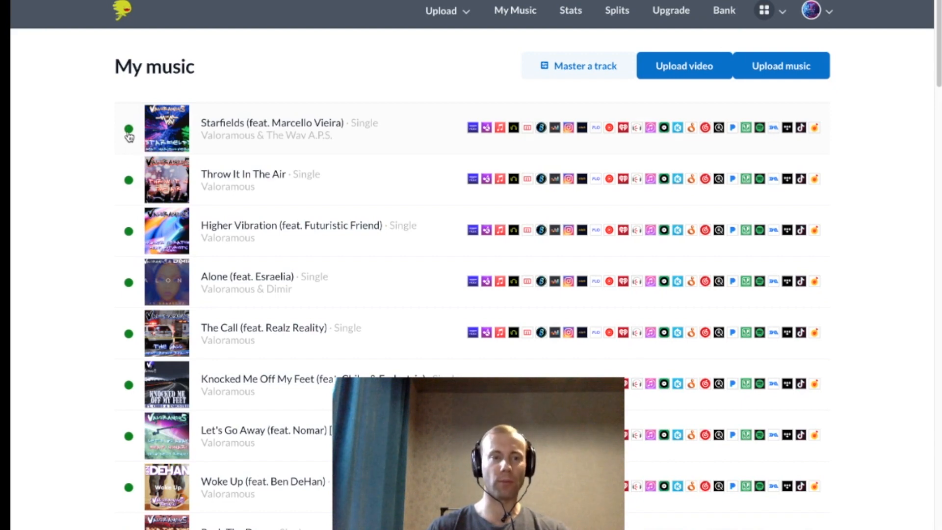
{"action": "scroll", "coordinate": [92, 229], "scroll_direction": "down", "scroll_amount": 20}
{"action": "scroll", "coordinate": [105, 244], "scroll_direction": "up", "scroll_amount": 20}
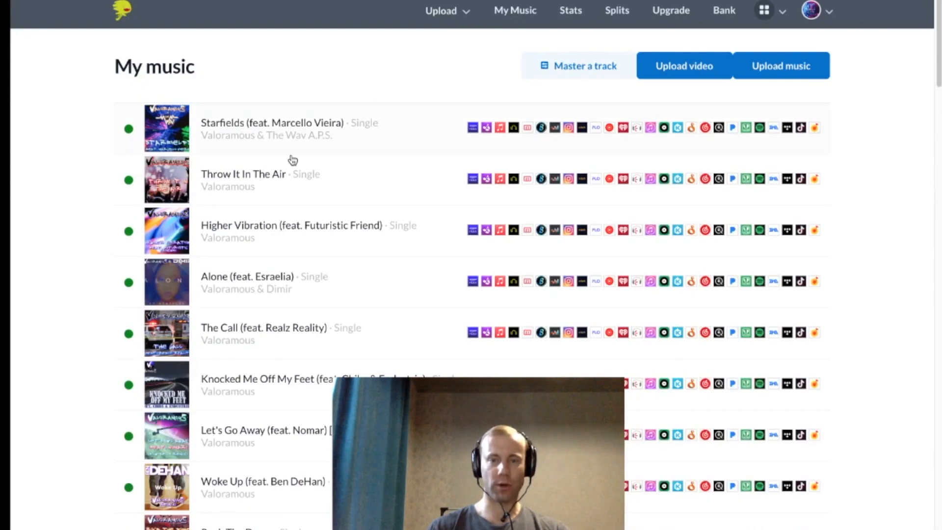
Open the Starfields single's release page and resend the splits invitation to the collaborator who has not yet accepted
{"action": "left_click", "coordinate": [269, 127]}
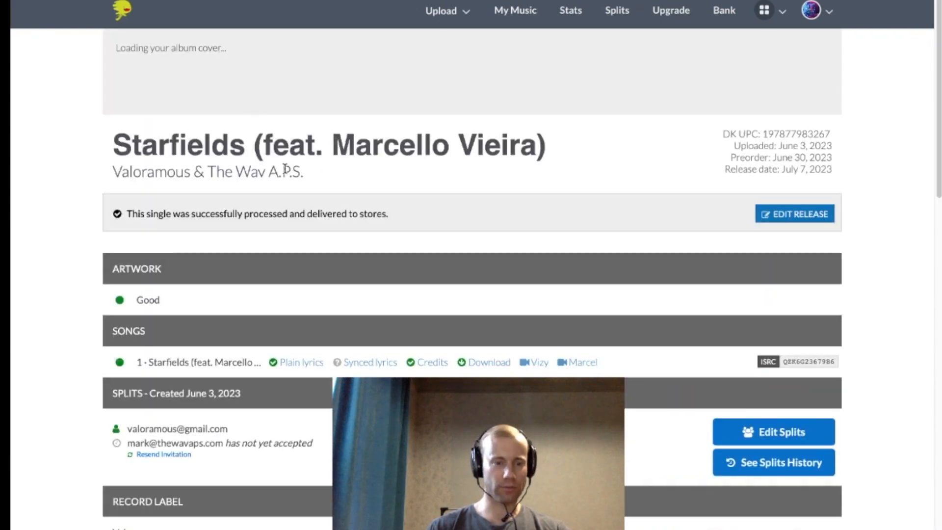
{"action": "scroll", "coordinate": [67, 287], "scroll_direction": "down", "scroll_amount": 5}
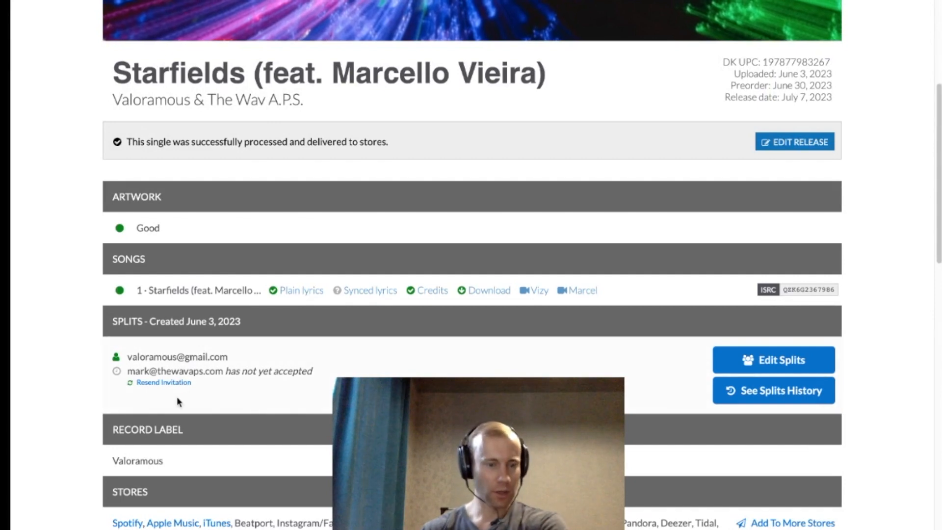
{"action": "left_click", "coordinate": [152, 384]}
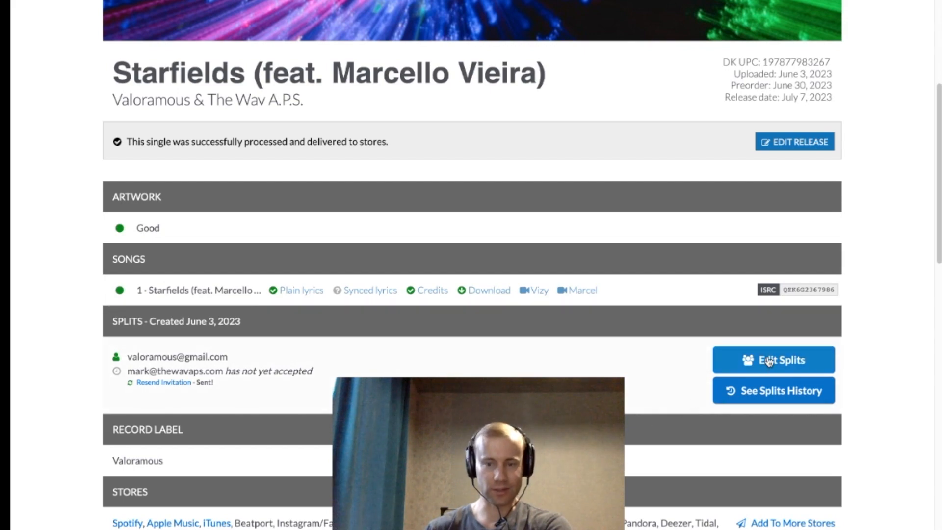
Open the Starfields single in Spotify from its store links and go to The Wav A.P.S. artist page
{"action": "scroll", "coordinate": [60, 308], "scroll_direction": "down", "scroll_amount": 5}
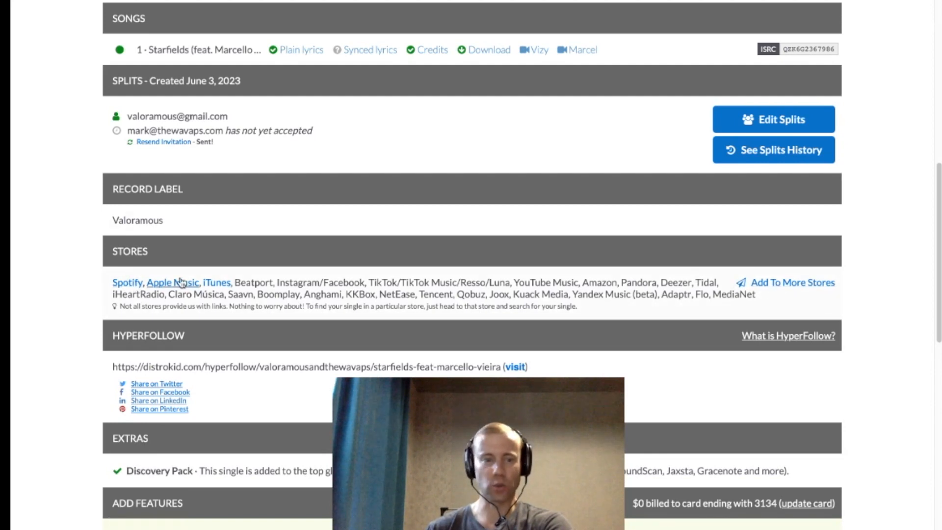
{"action": "left_click", "coordinate": [127, 284]}
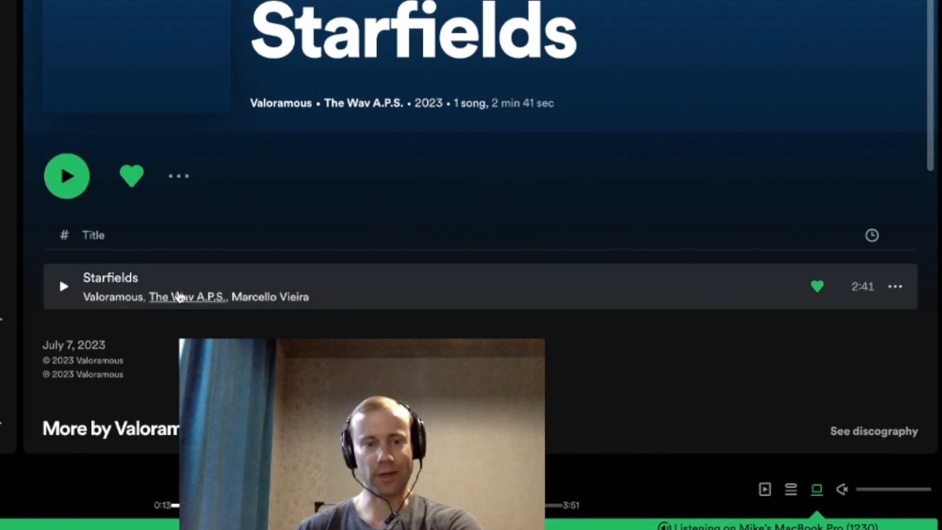
{"action": "left_click", "coordinate": [179, 297]}
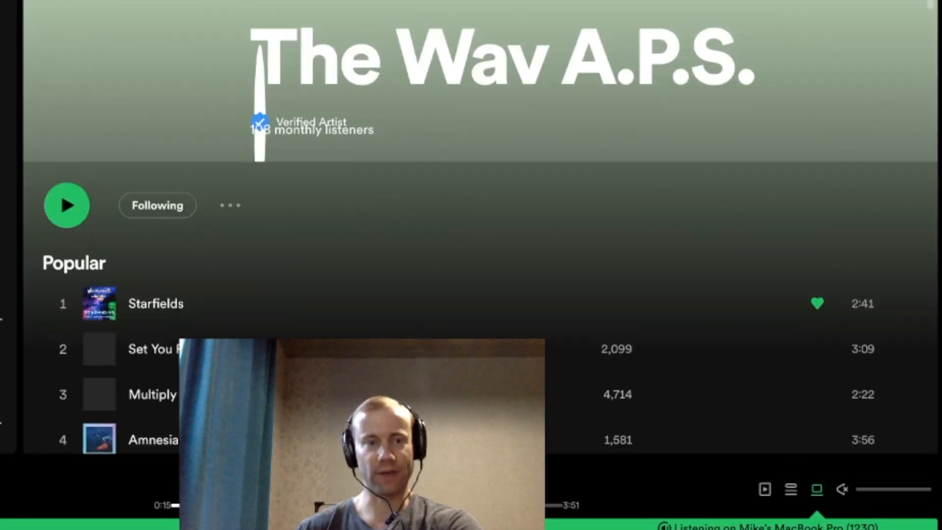